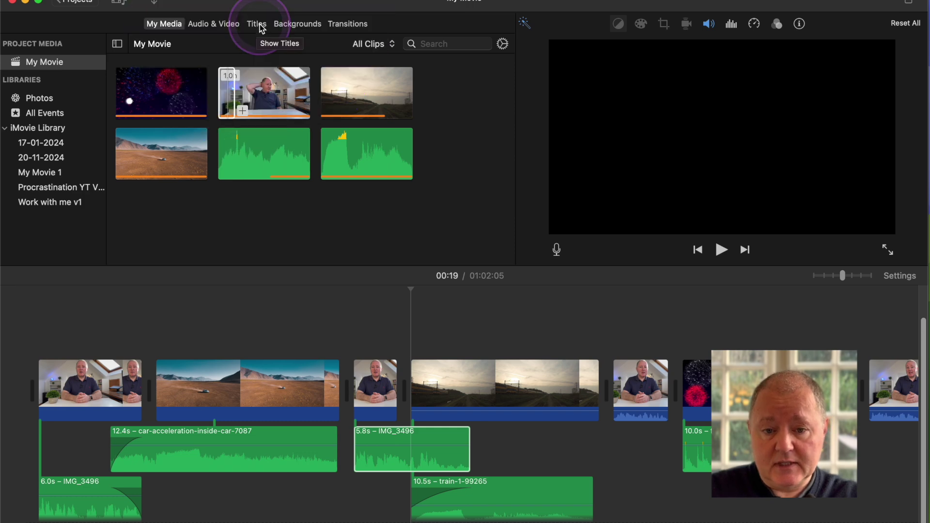
Show iMovie's title styles, such as Slide, Split, Chromatic and Reveal
click(257, 25)
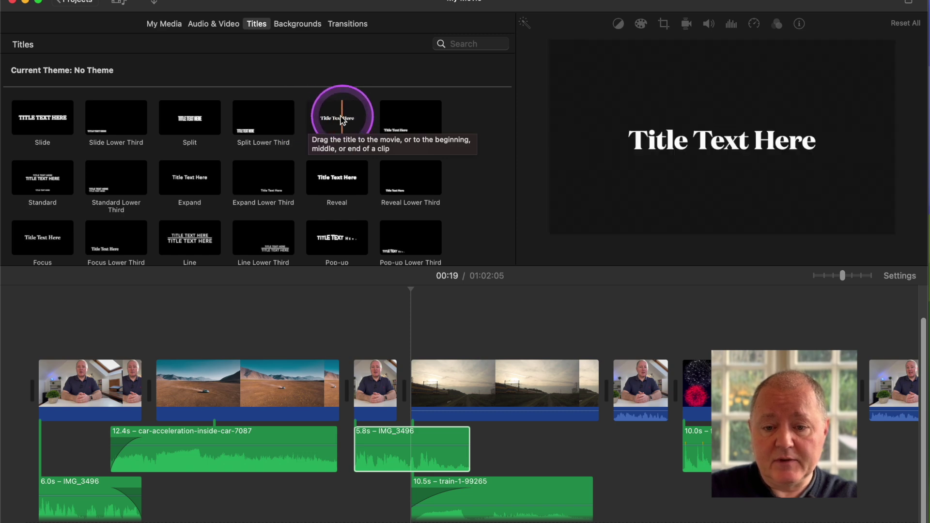
Place a 4.0s Chromatic title above the presenter clip in the timeline
click(337, 121)
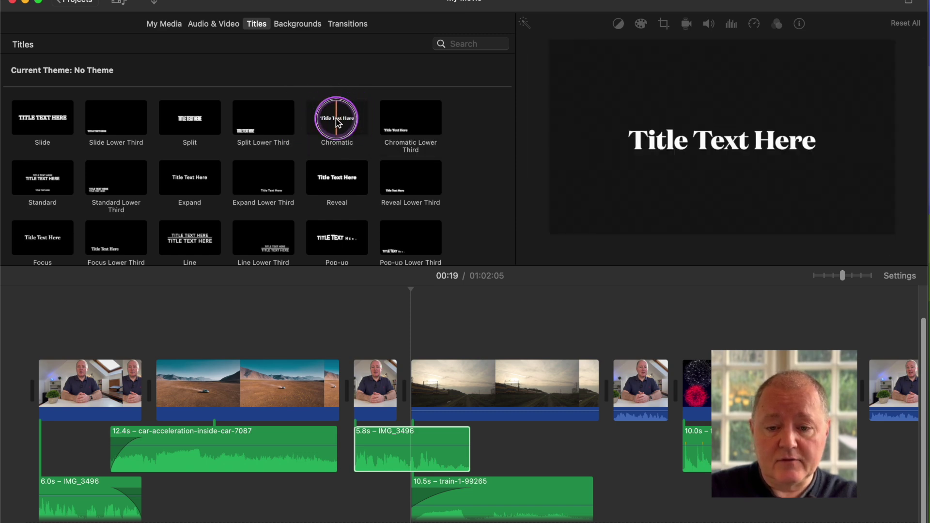
drag(338, 121, 342, 348)
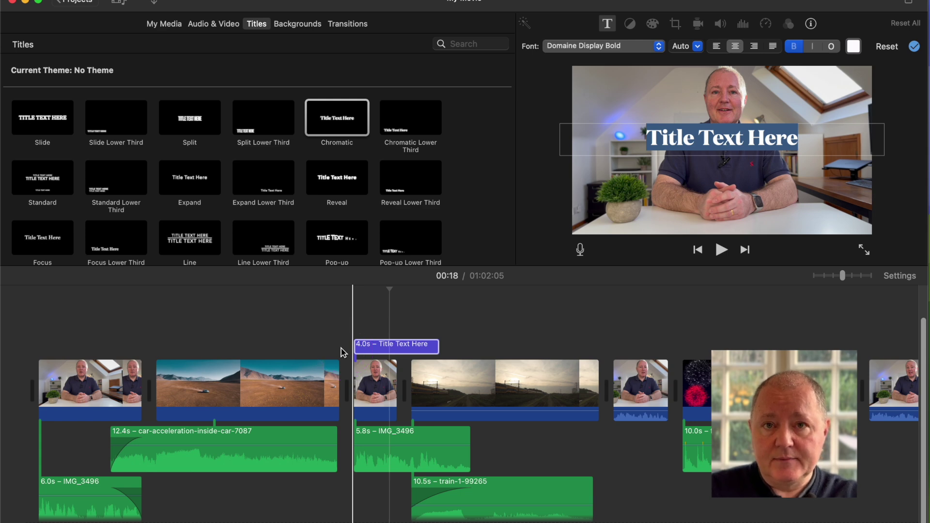
Retype the title as 'How to really edit' and set its font size to 190
click(759, 135)
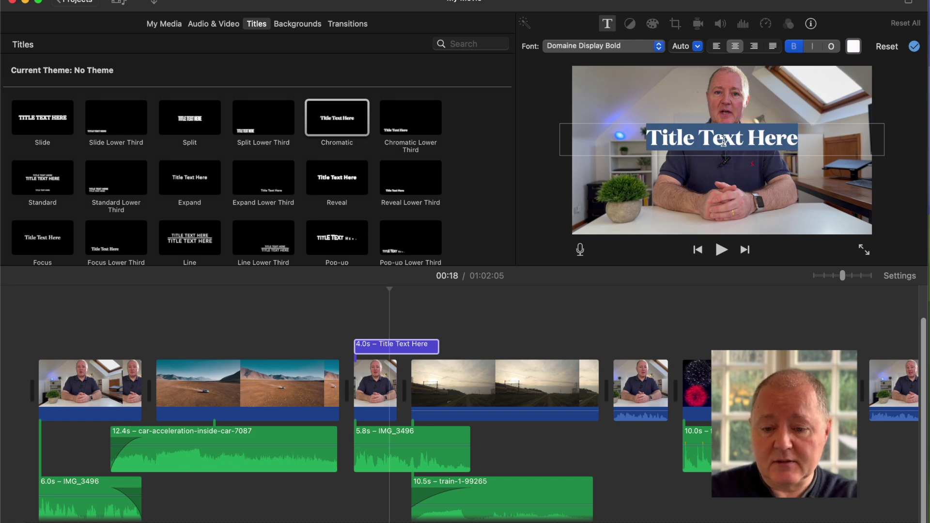
text(How to really edit)
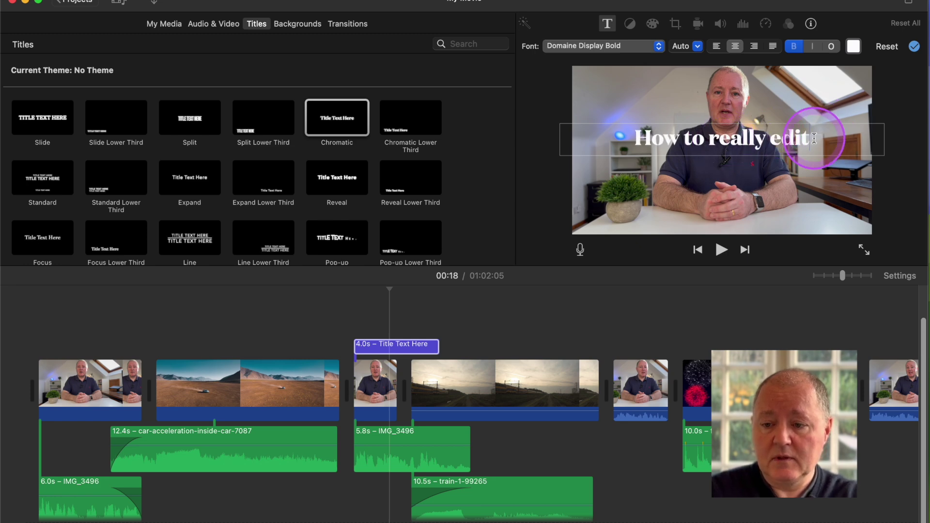
drag(816, 139, 673, 132)
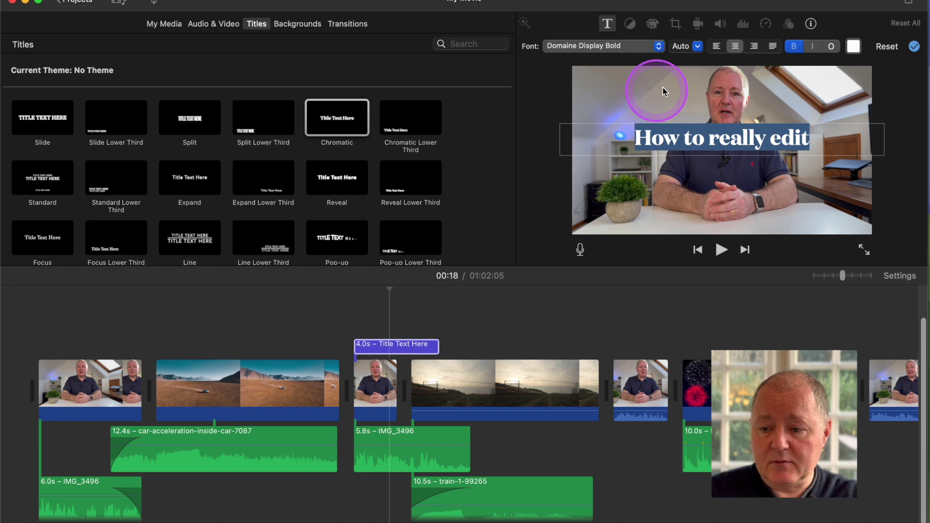
click(698, 46)
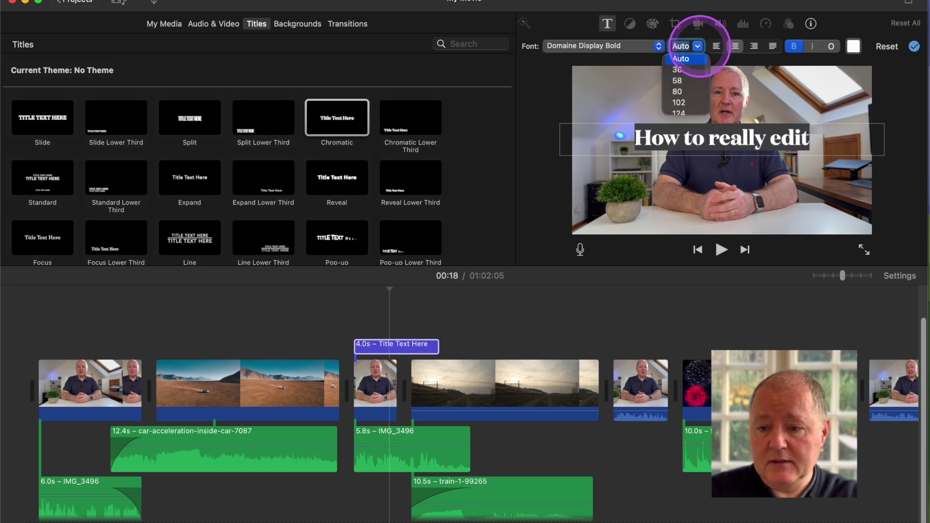
click(678, 91)
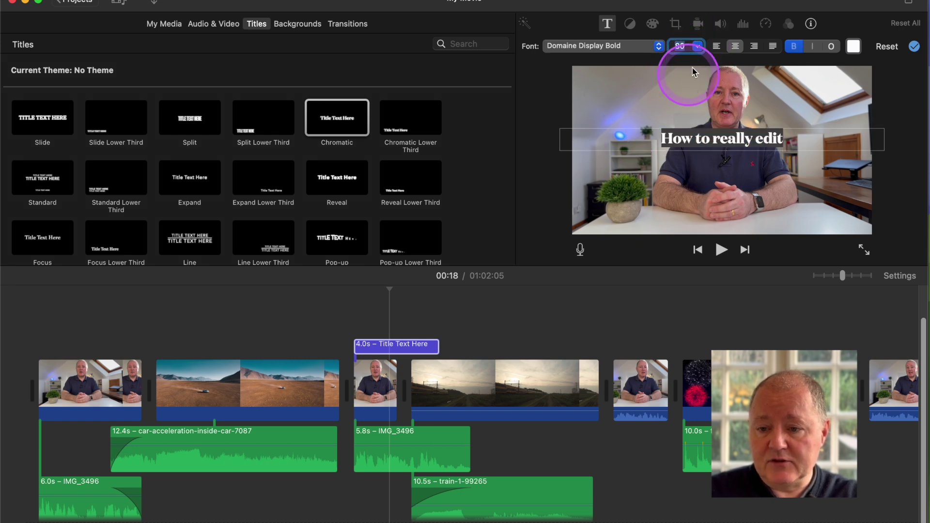
click(698, 46)
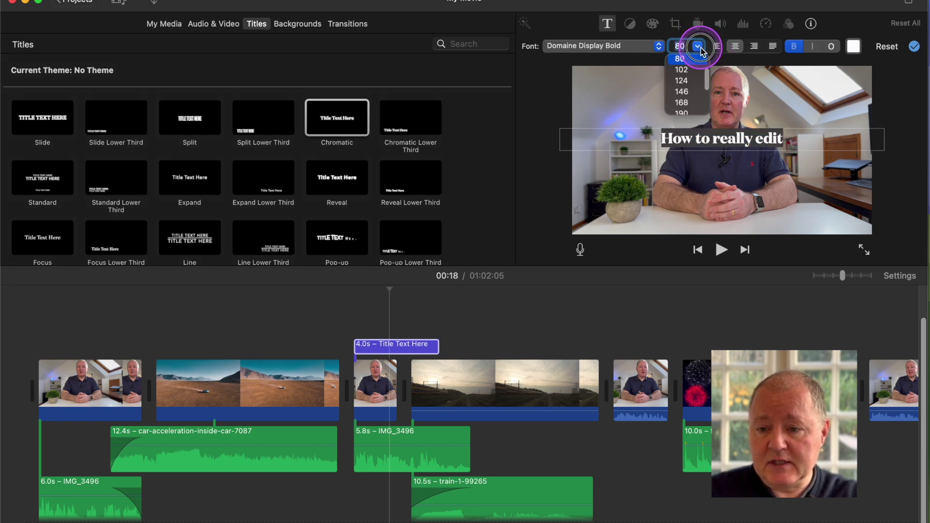
click(688, 113)
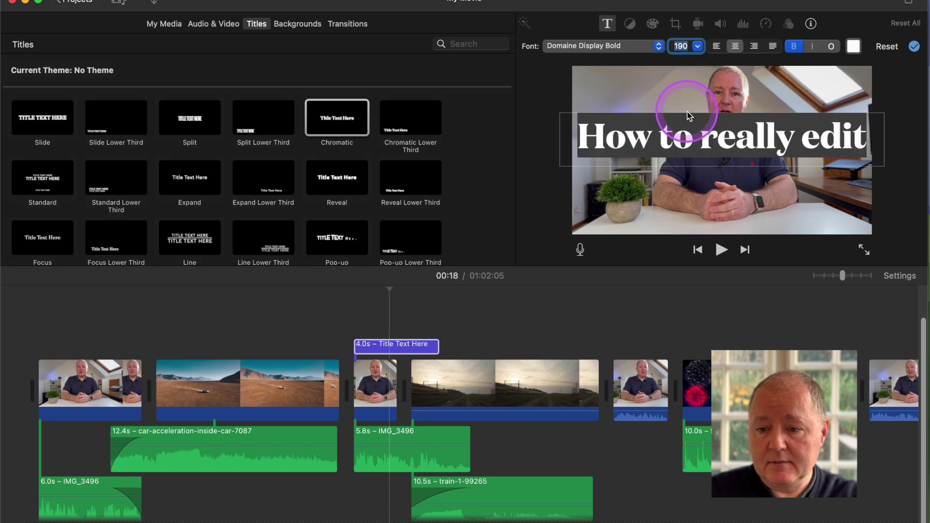
click(658, 48)
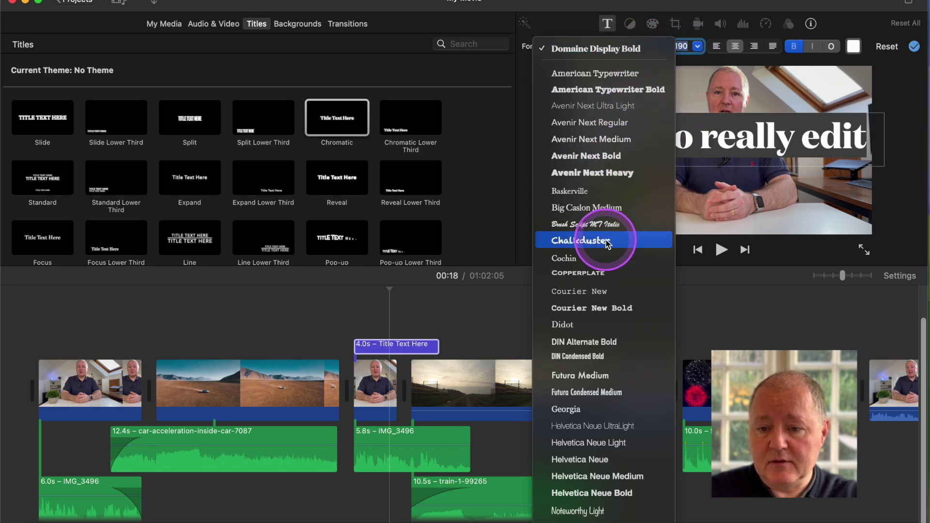
Set the title in Copperplate Bold, coloured dark green sampled from the plant
click(592, 275)
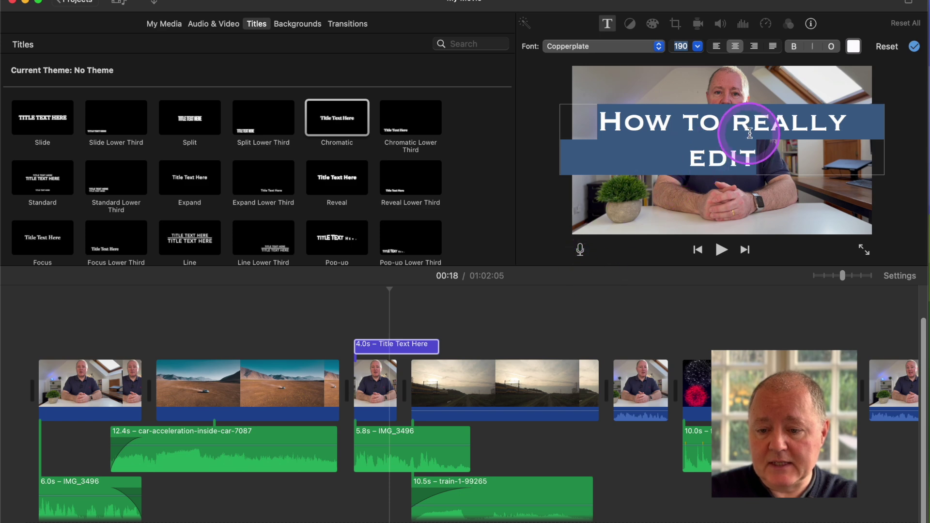
click(794, 46)
click(854, 47)
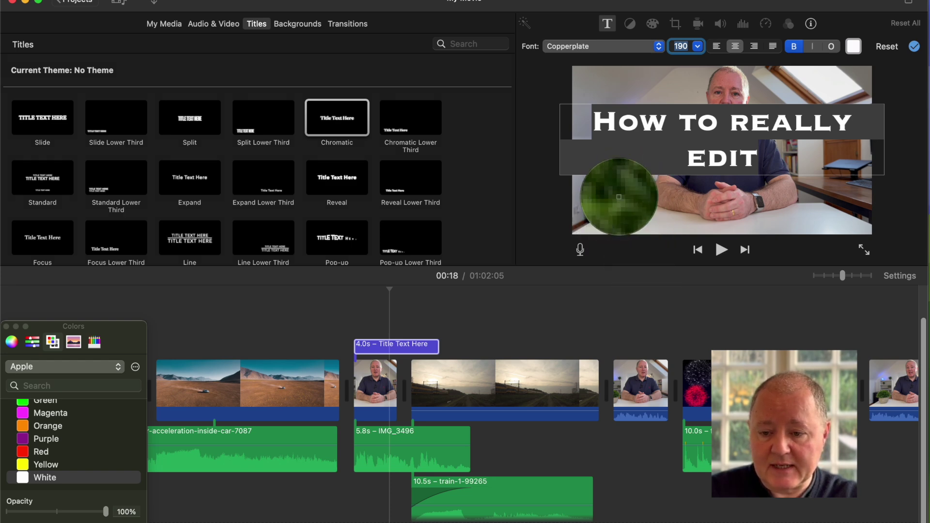
click(622, 196)
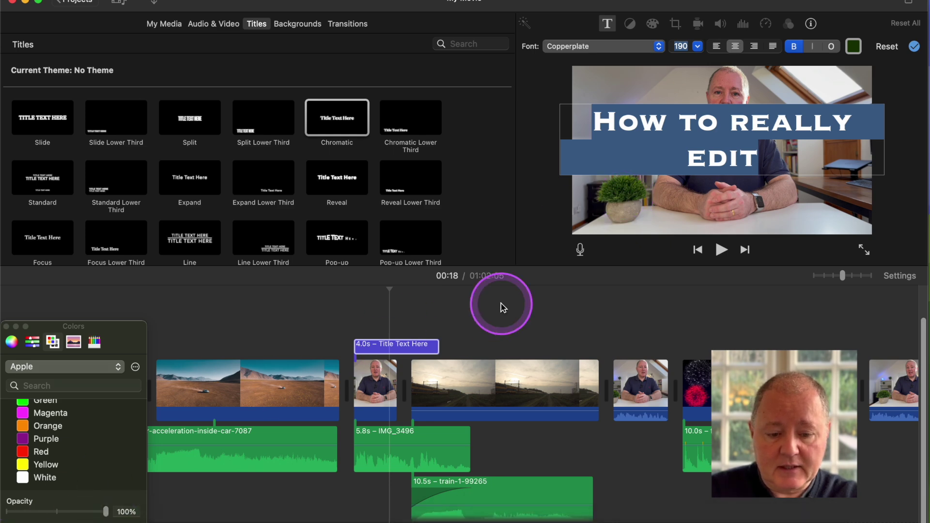
click(797, 162)
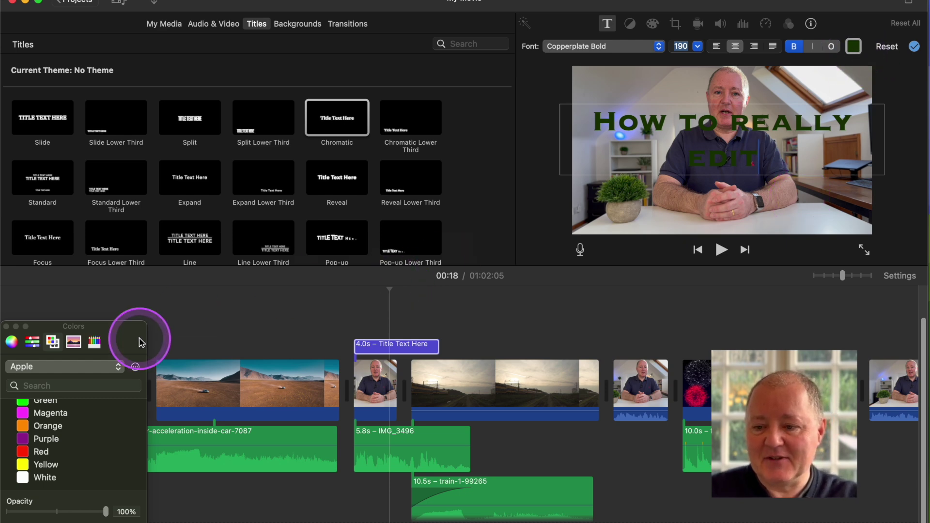
Make the title text yellow and play it back over the footage from 00:15
click(28, 468)
click(343, 349)
click(324, 354)
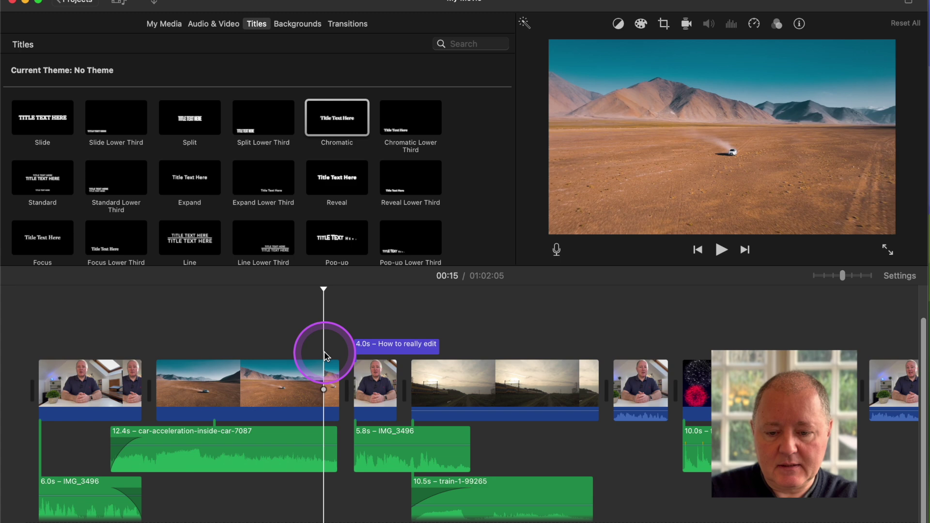
key(space)
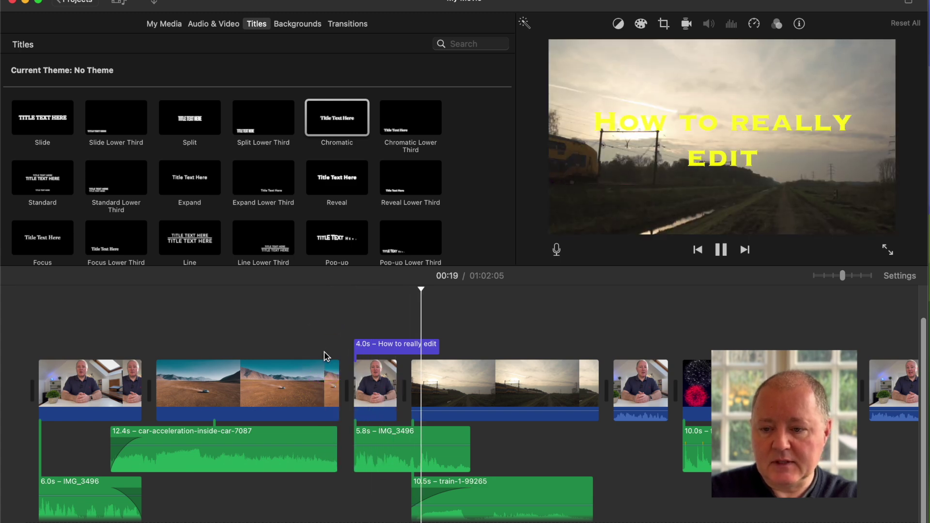
click(349, 339)
click(355, 342)
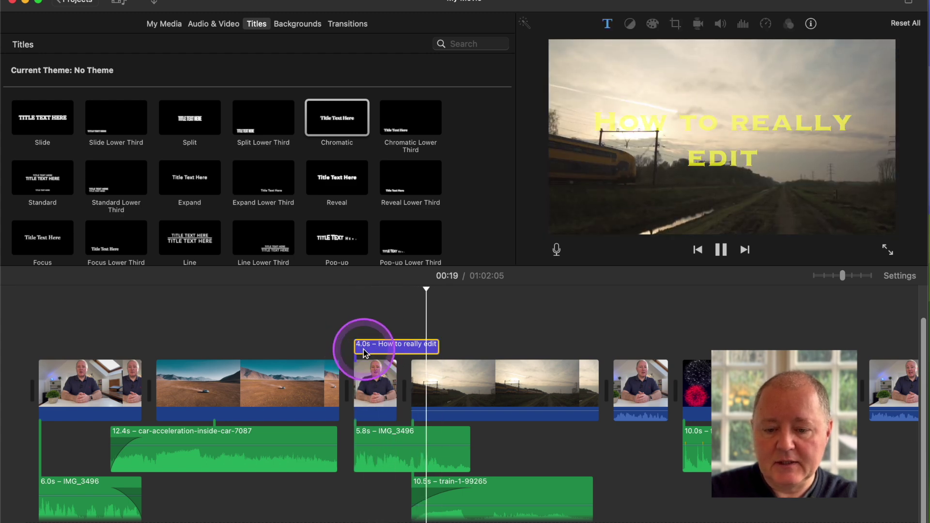
Shift the title clip later, extend it to 4.9 seconds, and add a Gradient background
drag(363, 343, 375, 347)
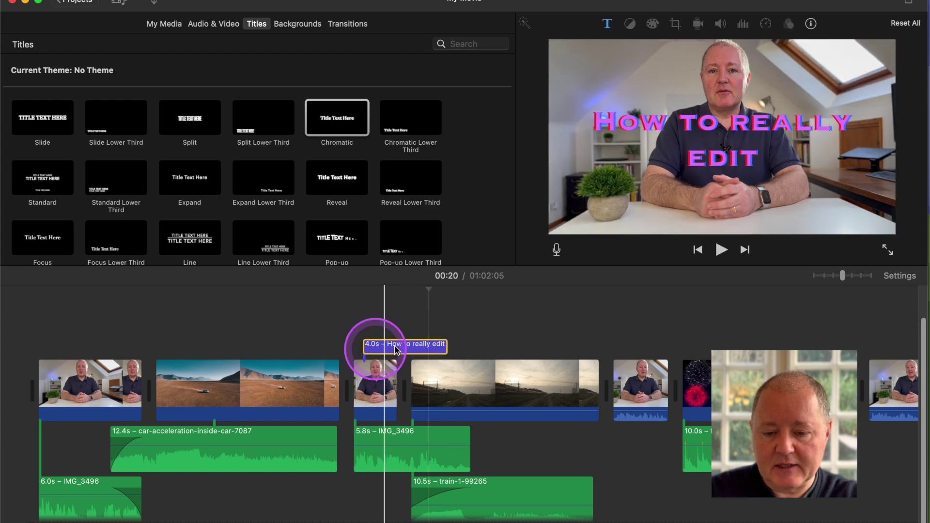
drag(443, 345, 461, 343)
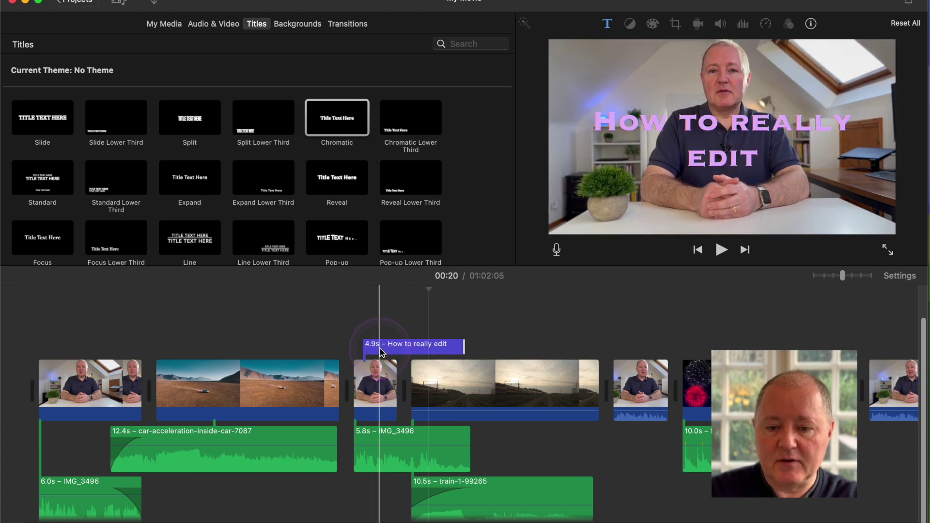
click(297, 23)
drag(361, 228, 354, 334)
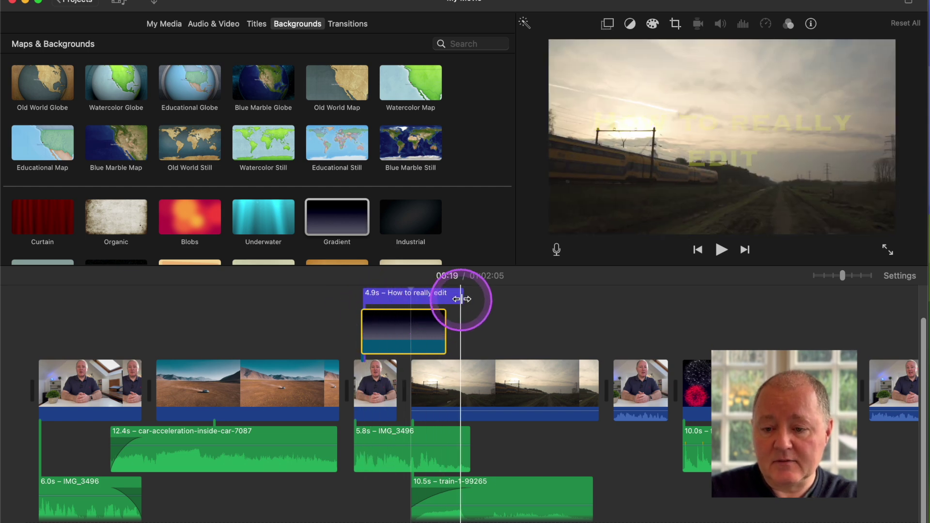
Trim the title clip down to 3.6 seconds
drag(462, 295, 442, 297)
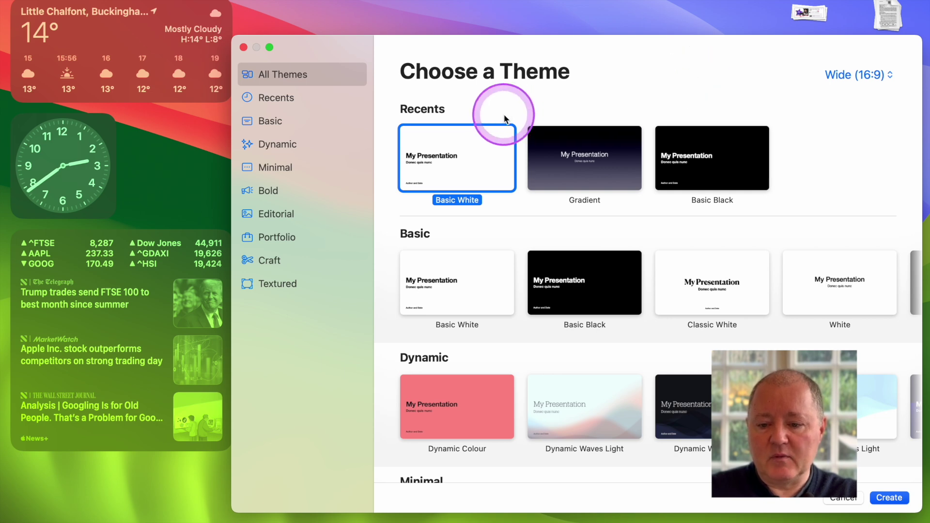
Create a Wide 16:9 Keynote presentation with the Basic Black theme
click(890, 75)
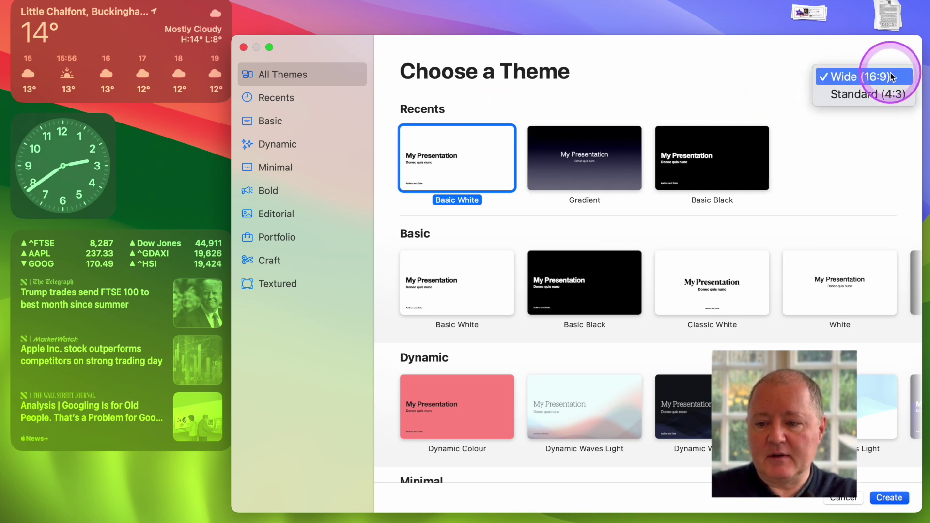
click(882, 77)
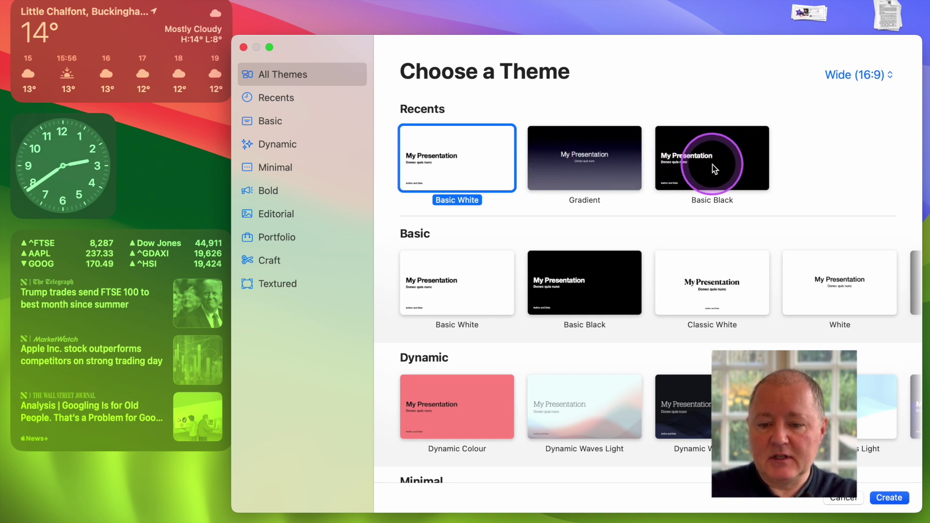
click(713, 168)
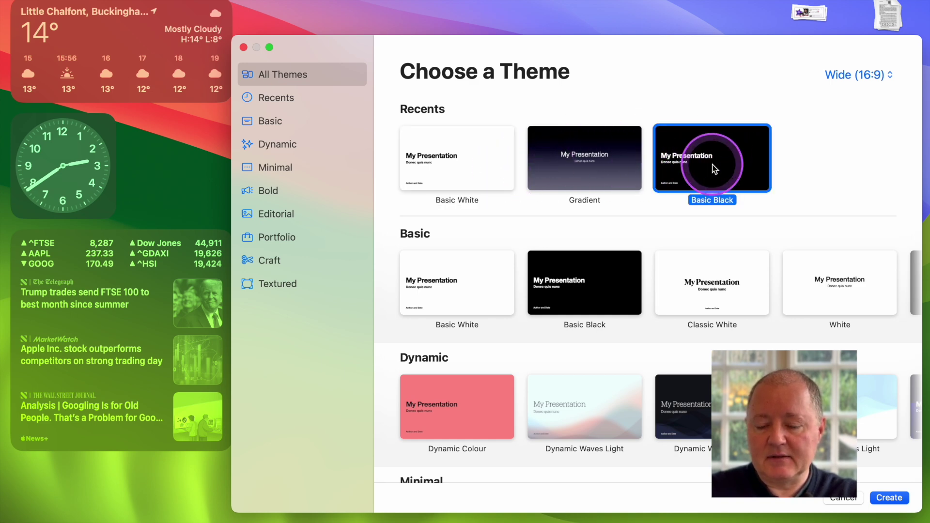
click(889, 499)
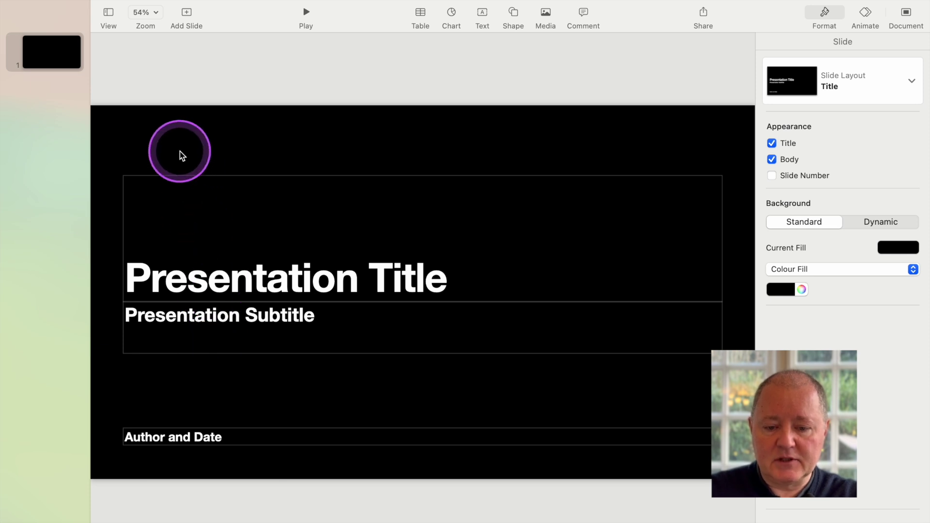
Delete the title, subtitle and author boxes and set the slide background to No Fill
drag(179, 152, 574, 460)
key(Delete)
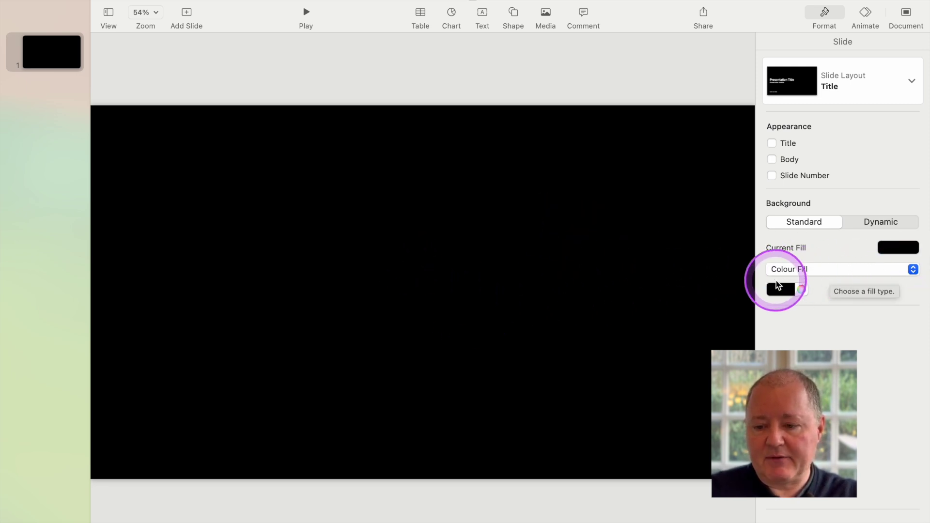
click(912, 270)
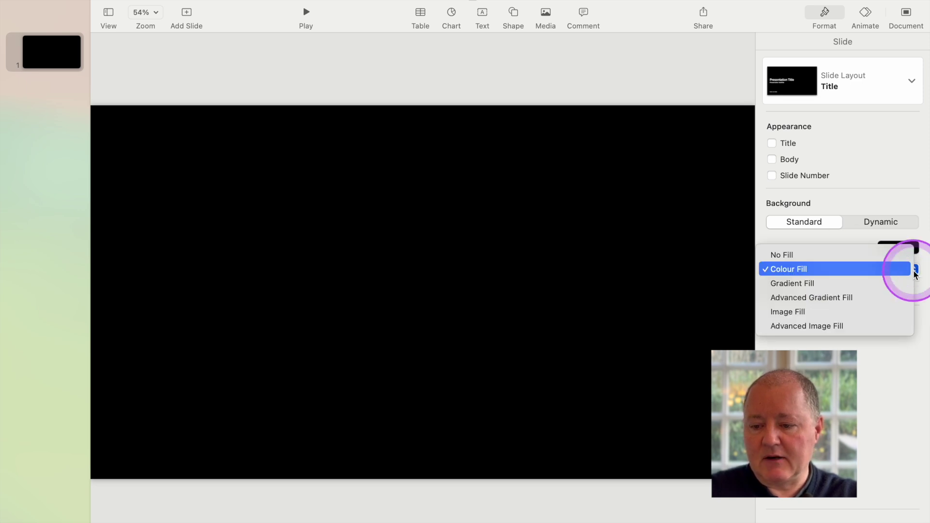
click(789, 259)
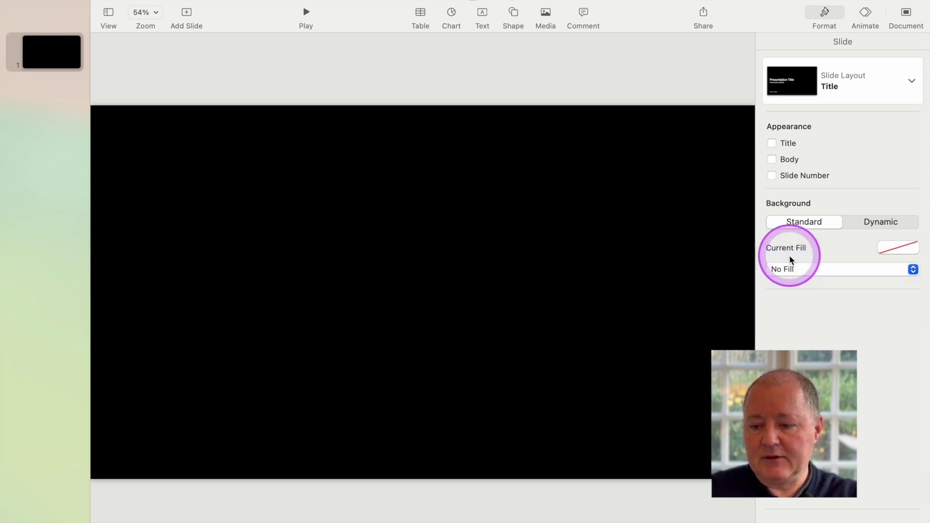
Add a text box reading 'Here is my text for the slide' and select its text
click(482, 23)
double_click(438, 299)
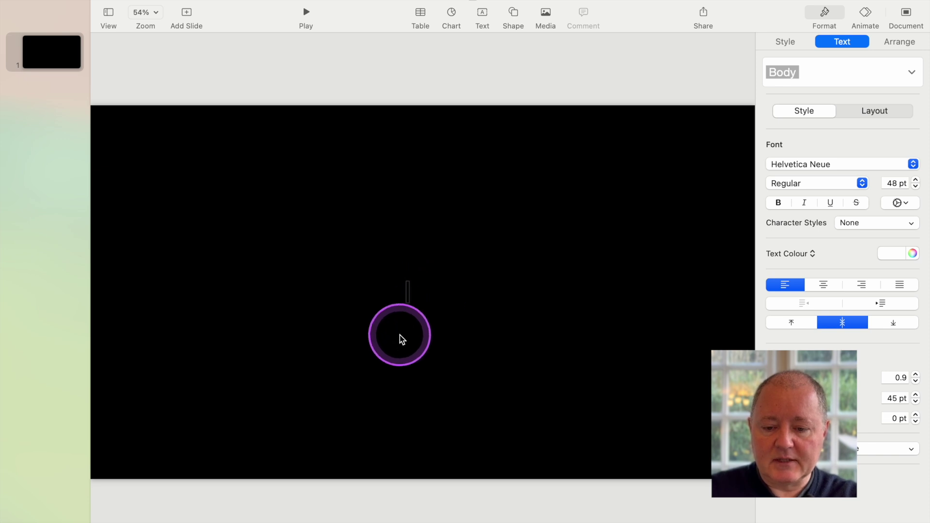
text(Here is my text for the slide)
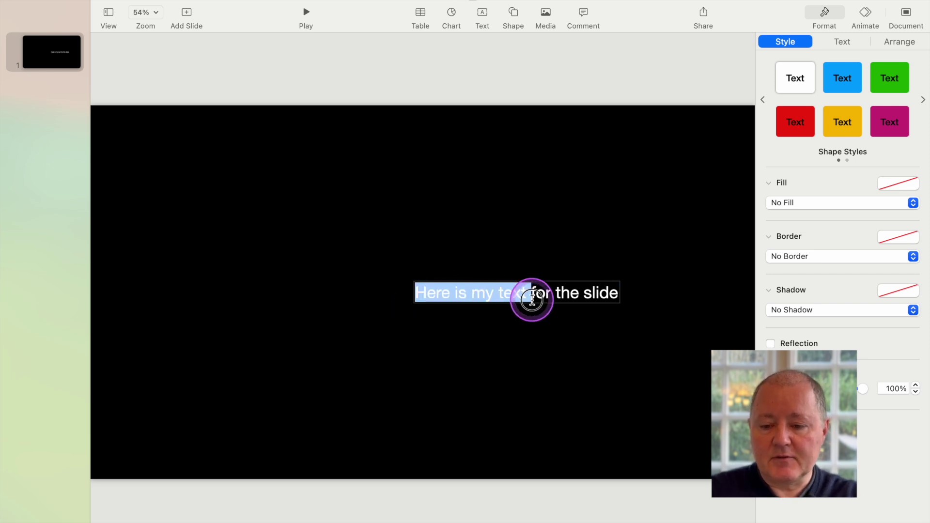
drag(531, 299, 618, 301)
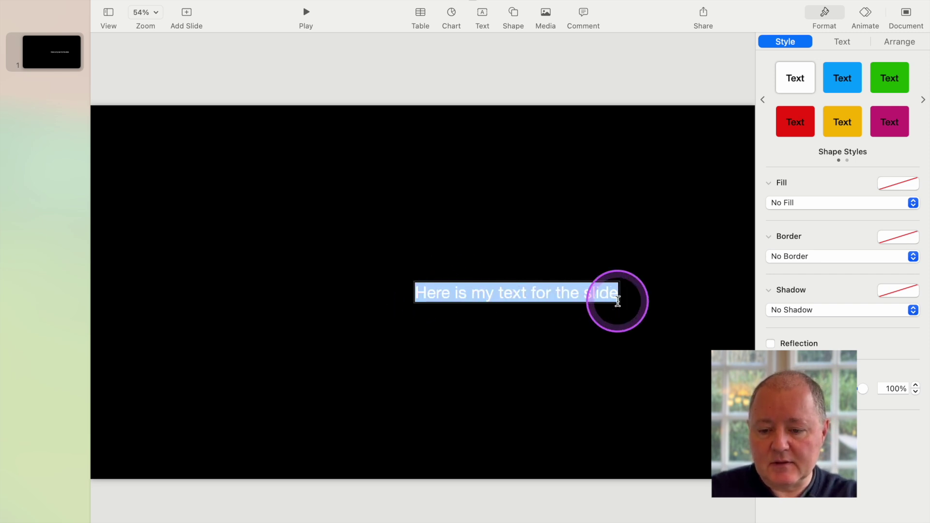
click(842, 41)
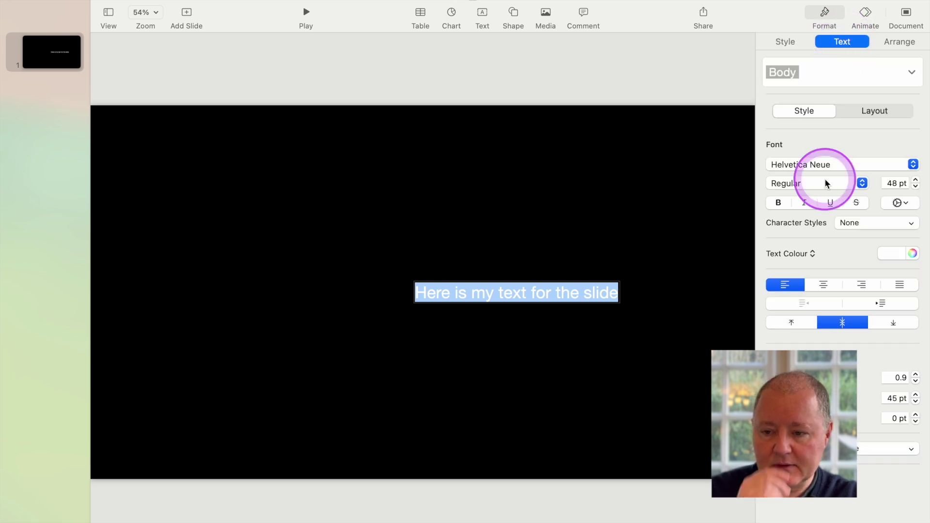
click(913, 165)
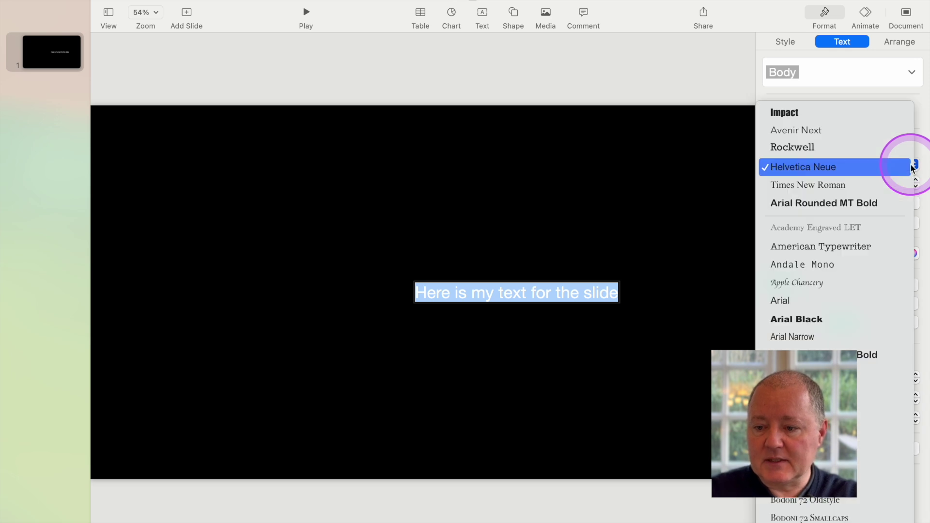
Set the slide text to Impact at 122 pt
scroll(882, 427, down, 5)
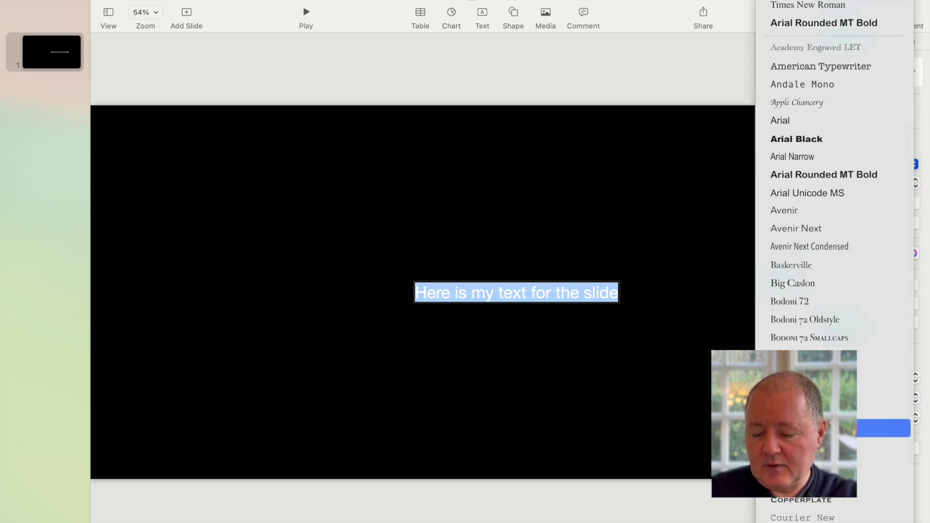
scroll(882, 428, down, 3)
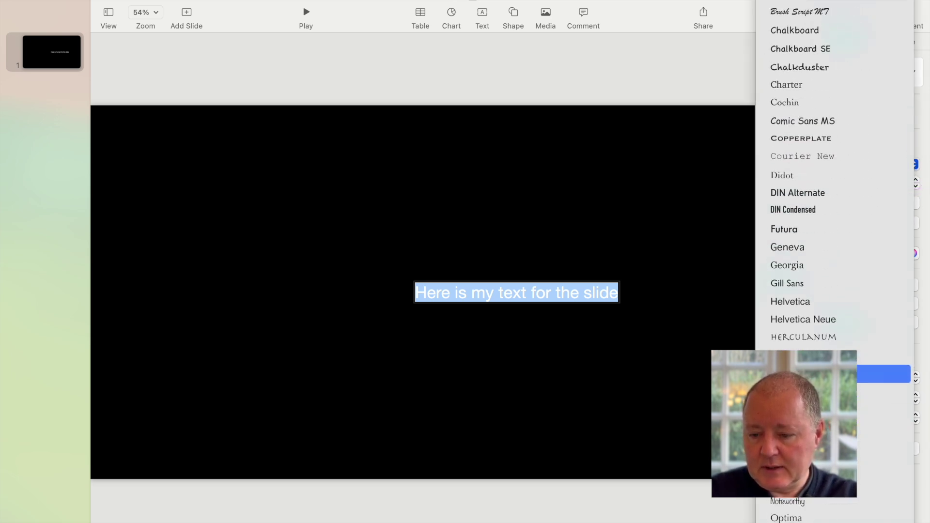
click(823, 374)
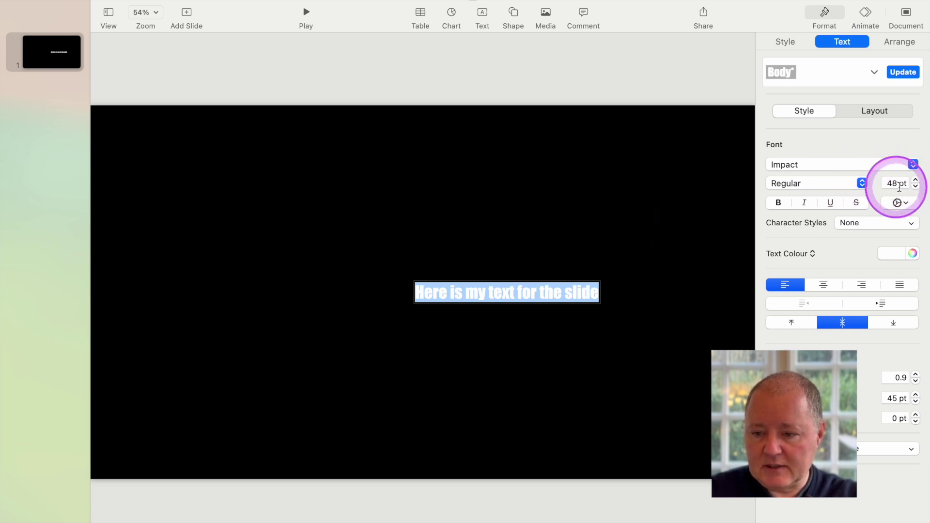
click(916, 180)
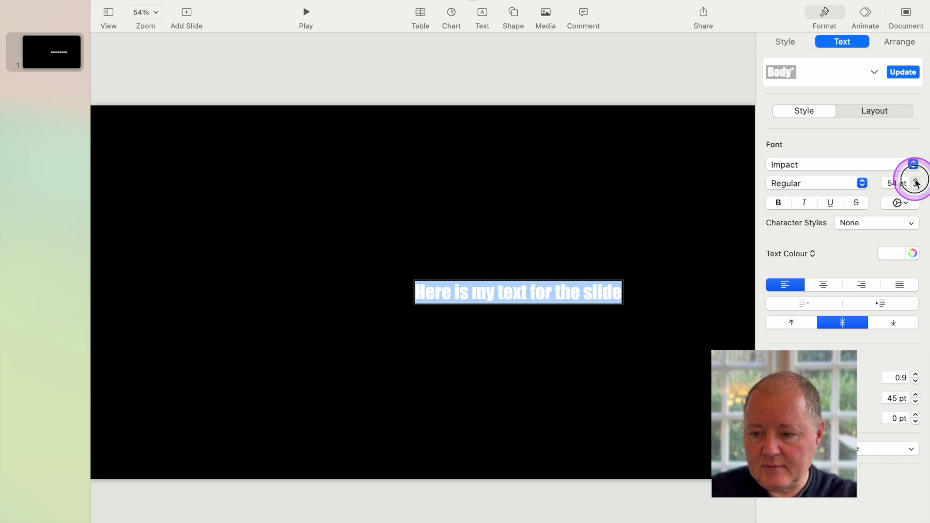
drag(916, 182, 915, 181)
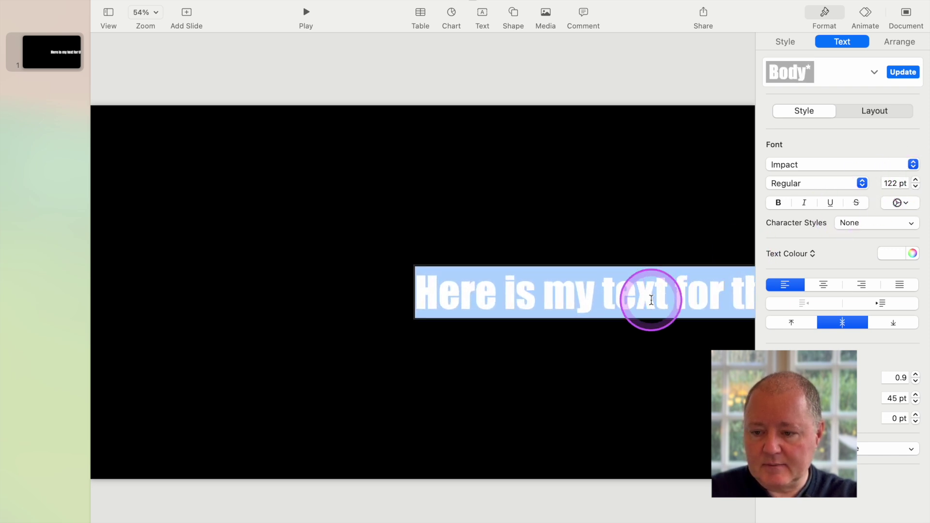
Move the text box to the slide's horizontal centre
click(637, 194)
drag(649, 271, 431, 274)
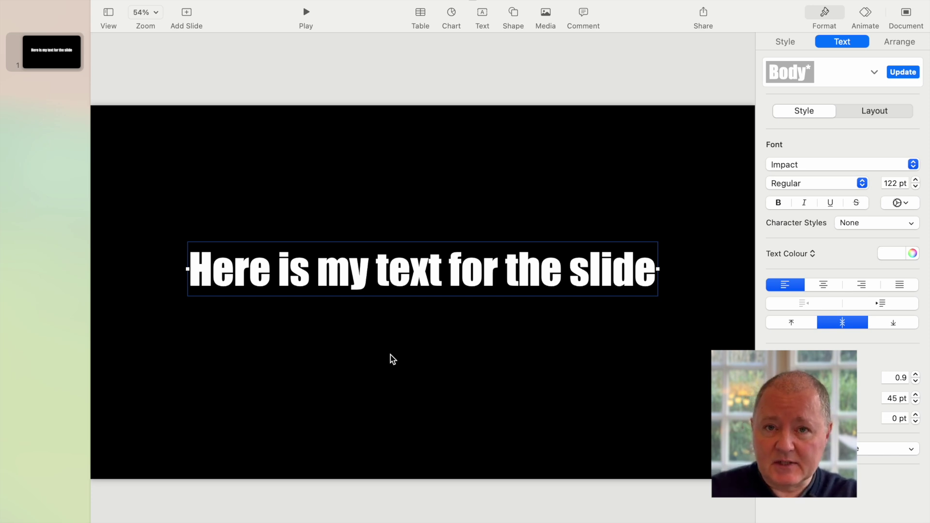
click(452, 291)
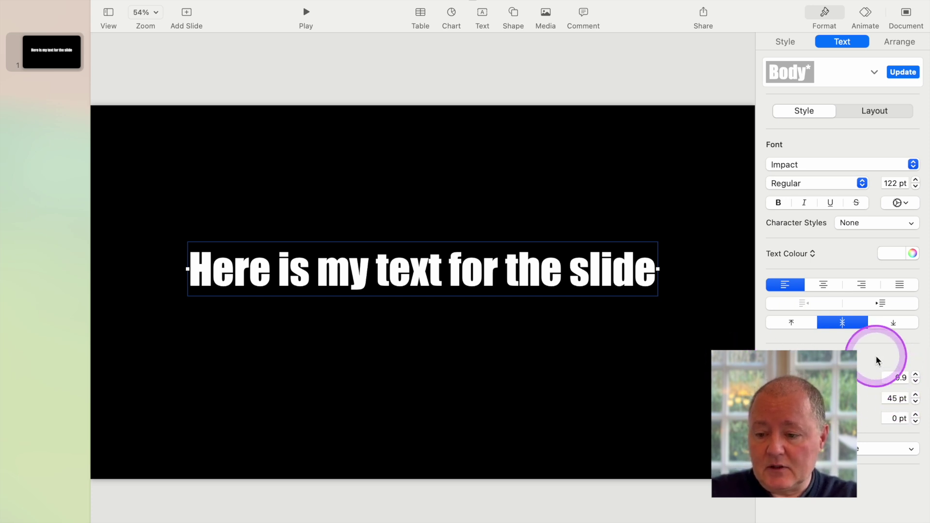
Colour the slide text 'Here is my text for the slide' yellow
click(650, 270)
drag(655, 270, 190, 256)
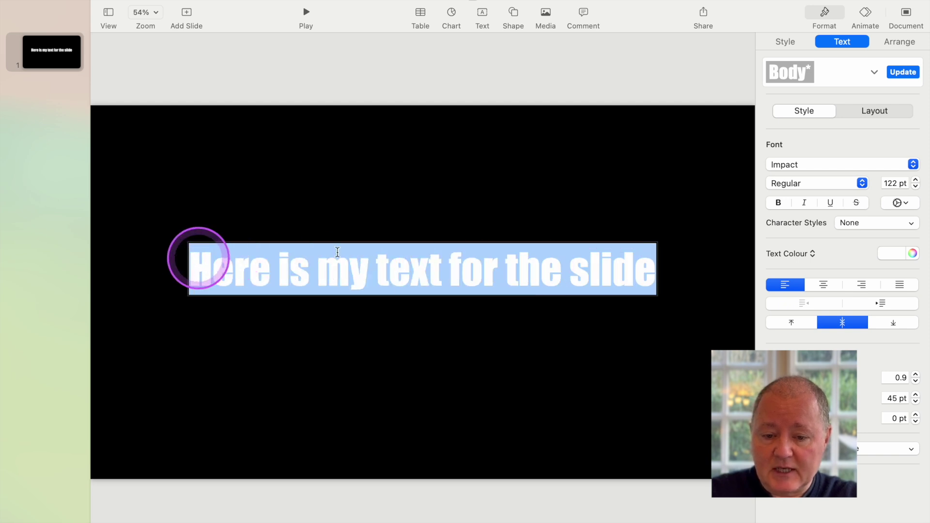
click(900, 255)
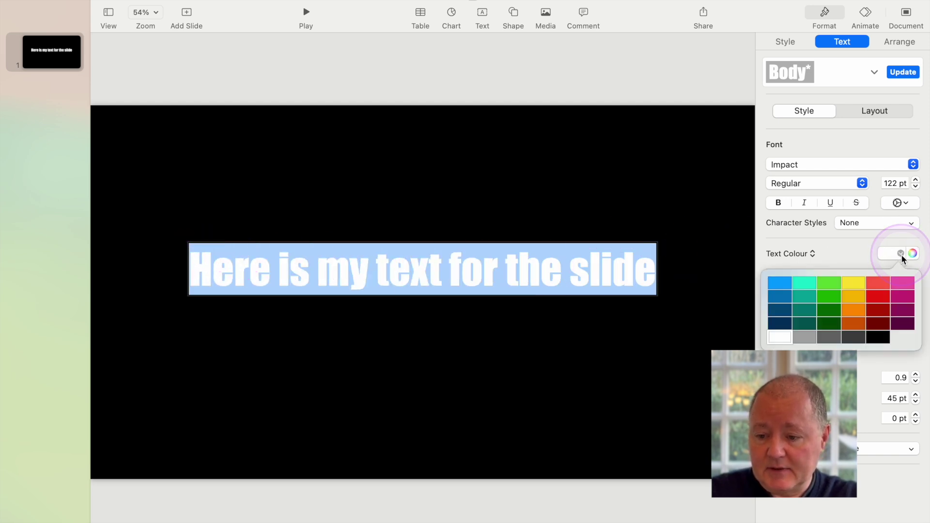
click(853, 283)
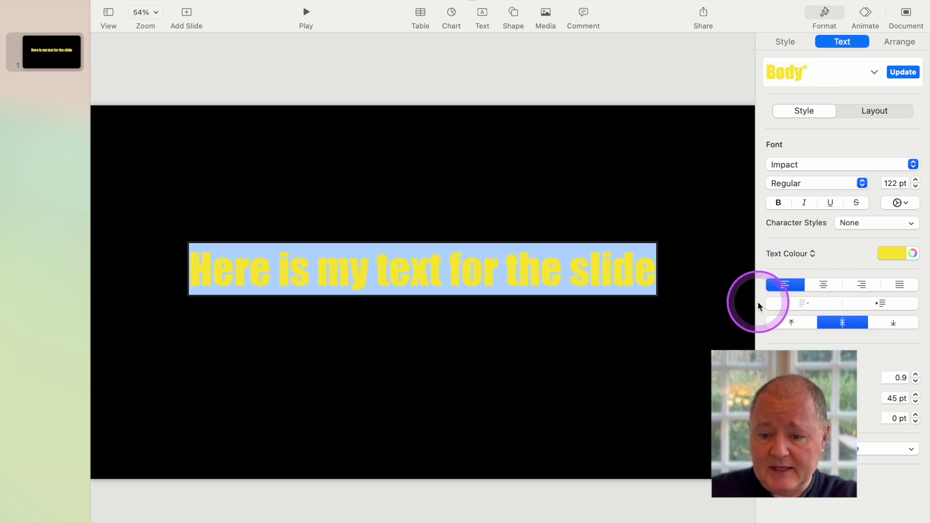
click(902, 203)
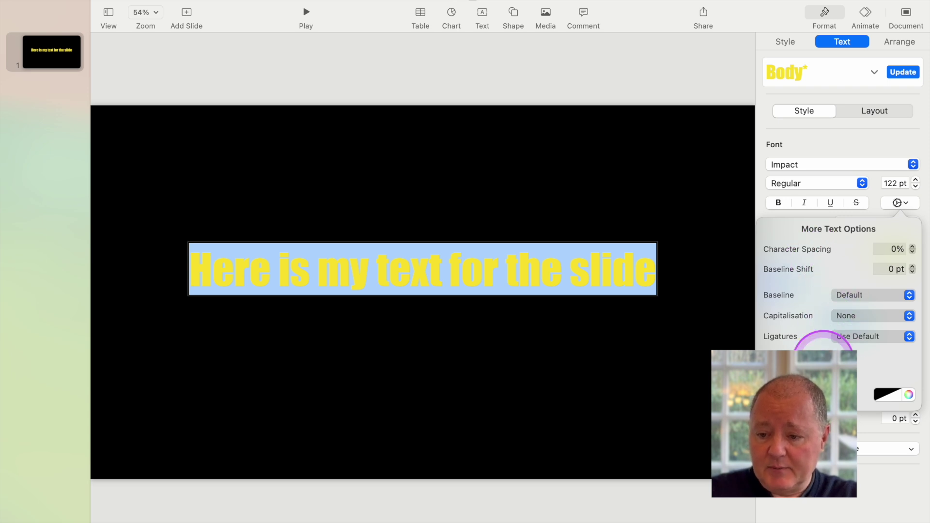
Outline the yellow text, thicken the outline to 6 pt, and turn on its shadow
click(768, 358)
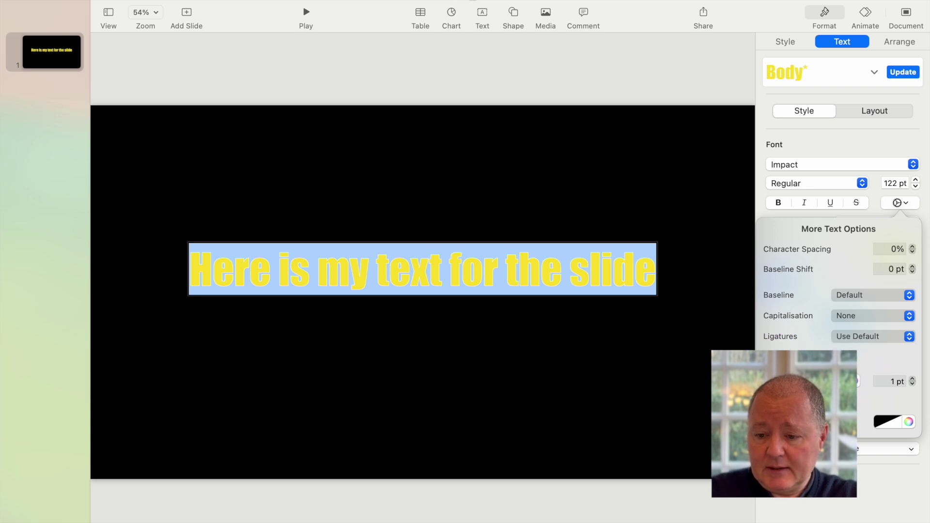
click(912, 379)
click(913, 379)
click(912, 379)
click(913, 378)
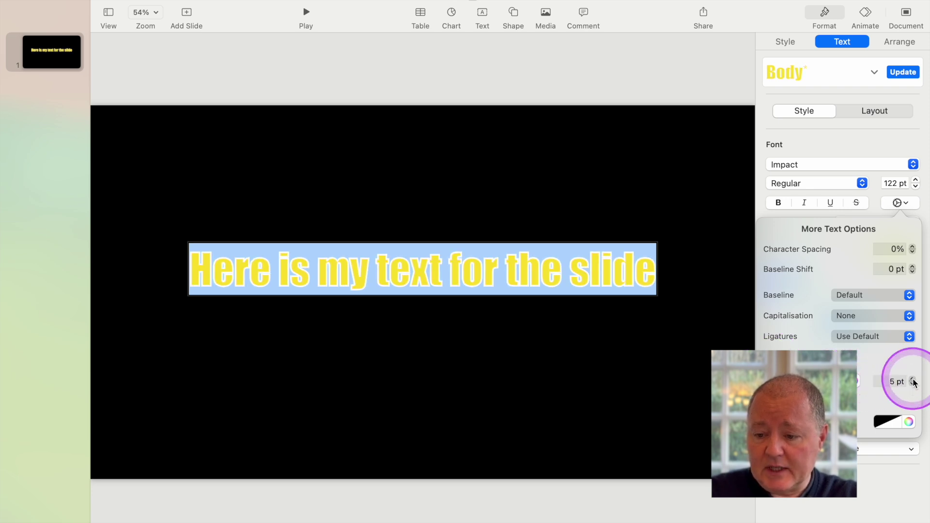
click(913, 379)
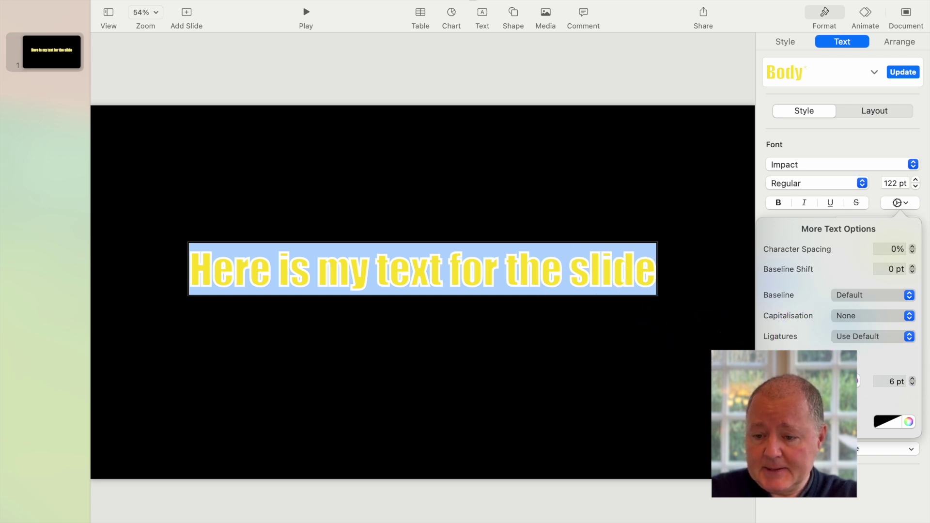
click(770, 403)
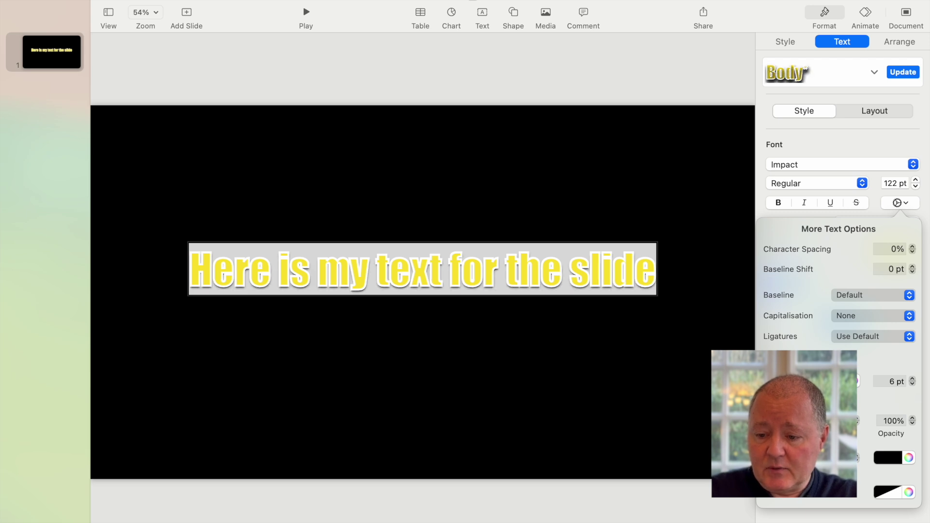
Angle the text shadow and make it white, giving the yellow text a glow on black
drag(858, 421, 889, 460)
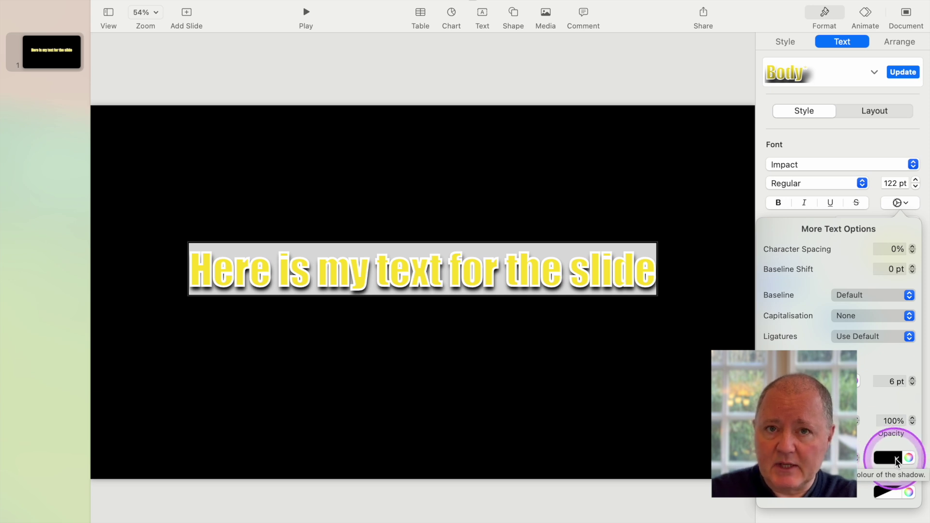
click(897, 458)
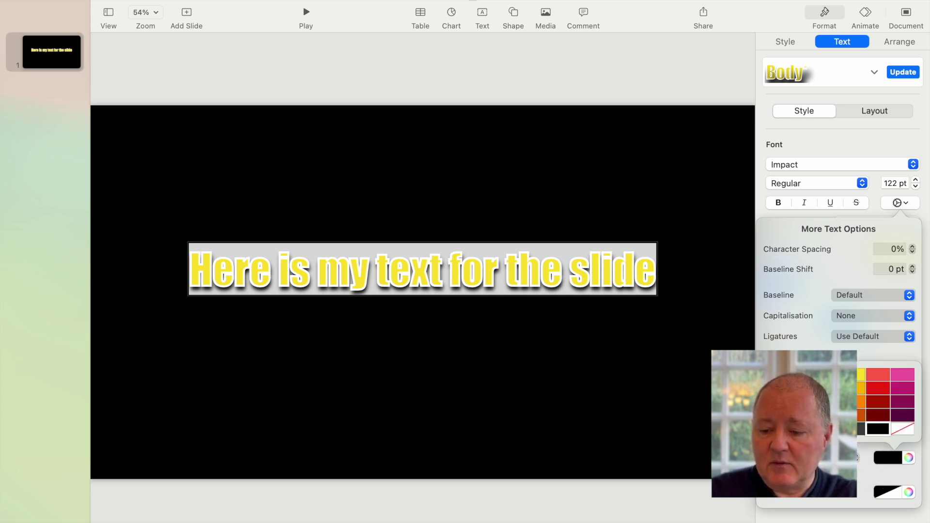
click(785, 429)
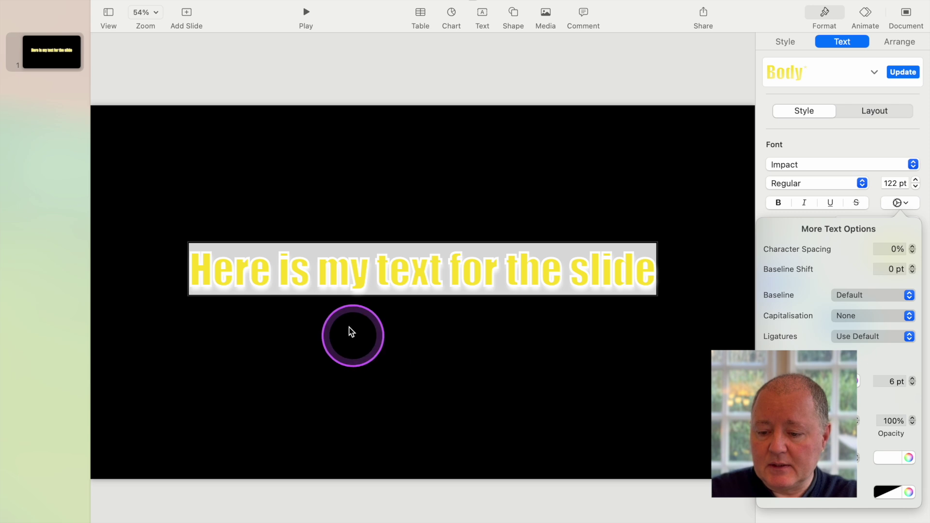
click(263, 329)
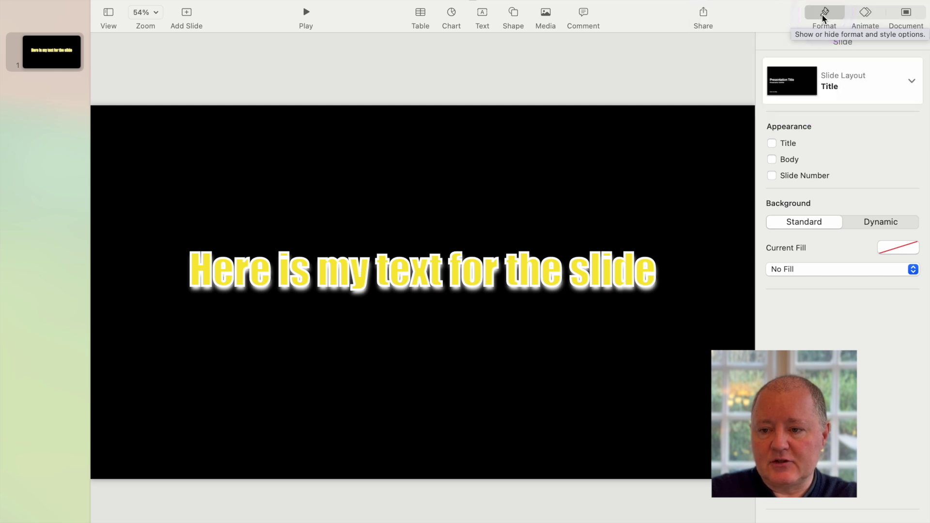
click(866, 15)
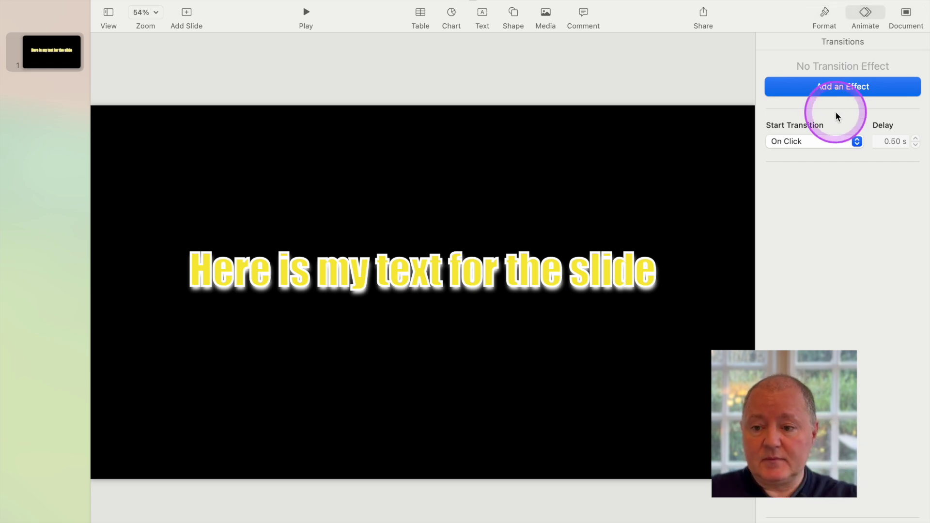
Set Start Transition to Automatically, then list the transition effects
click(856, 141)
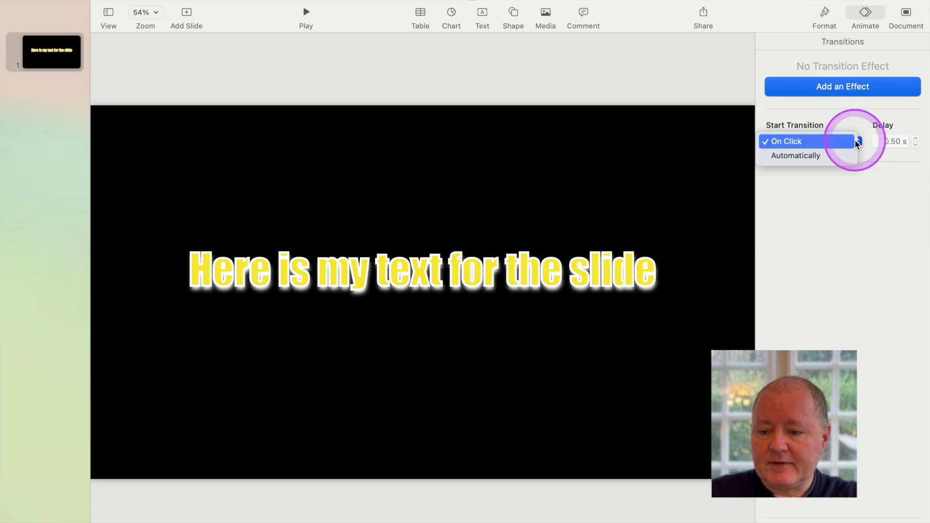
click(814, 155)
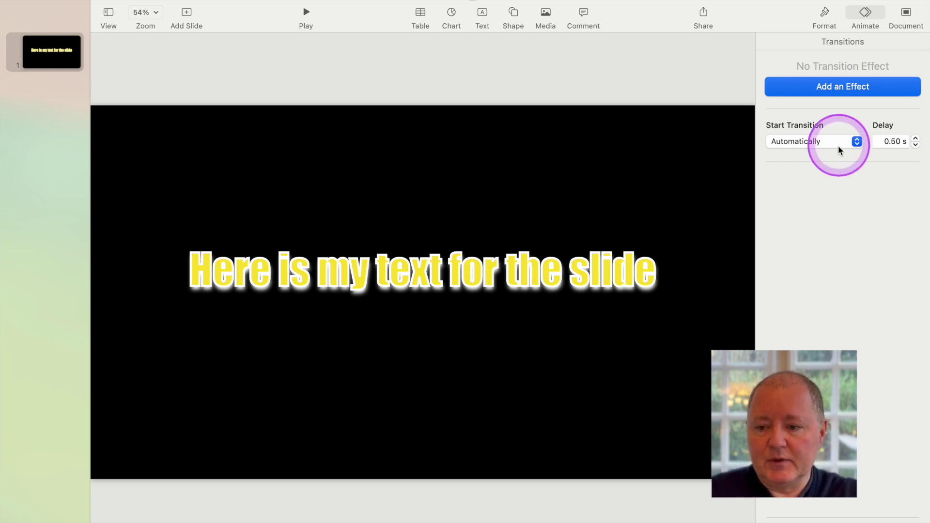
click(846, 90)
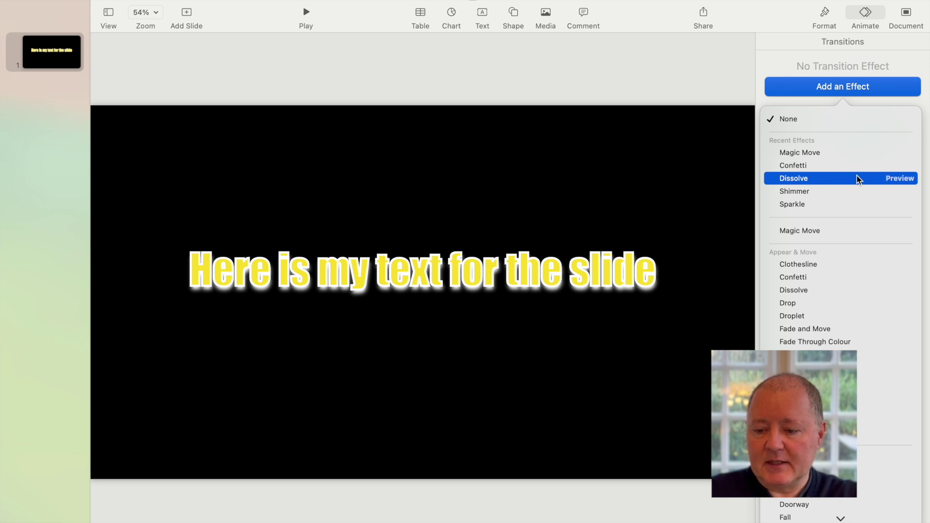
Apply a Dissolve slide transition, then preview Shimmer, Sparkle and Drop as alternatives
drag(856, 180, 896, 168)
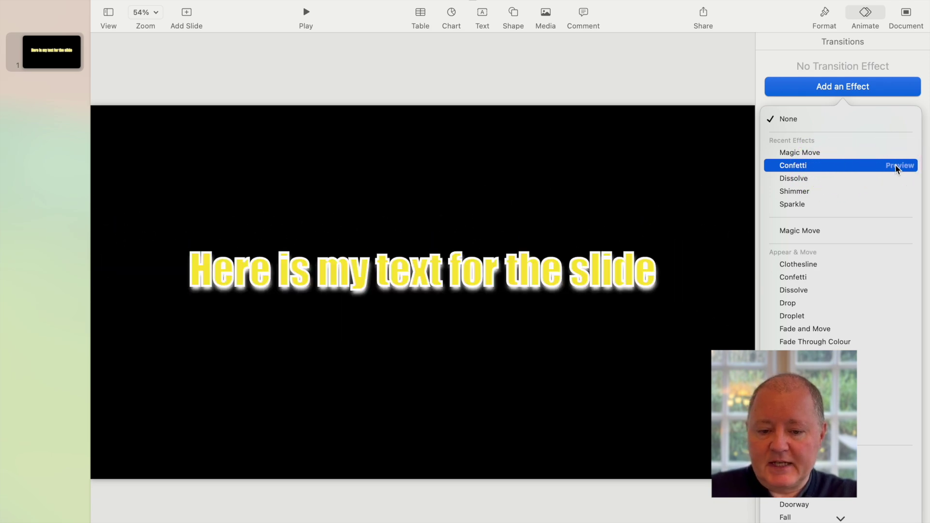
click(802, 179)
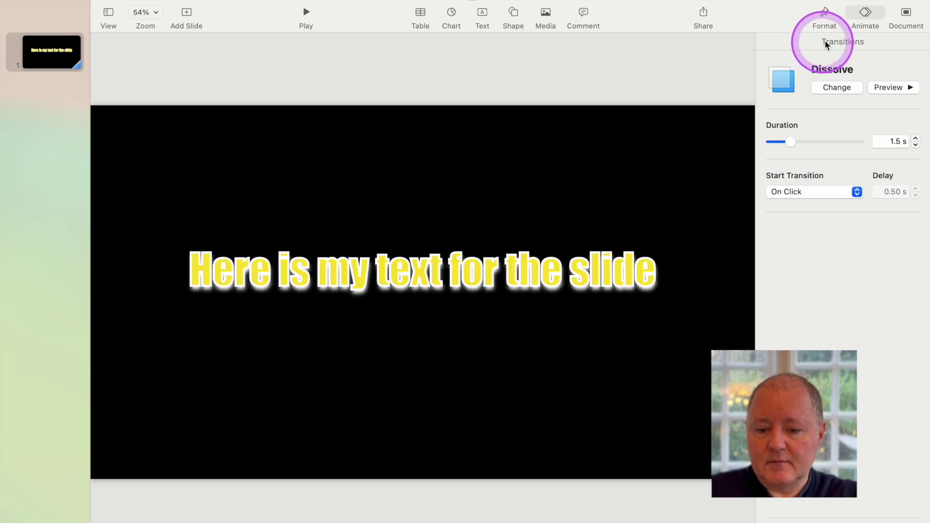
click(836, 87)
click(895, 191)
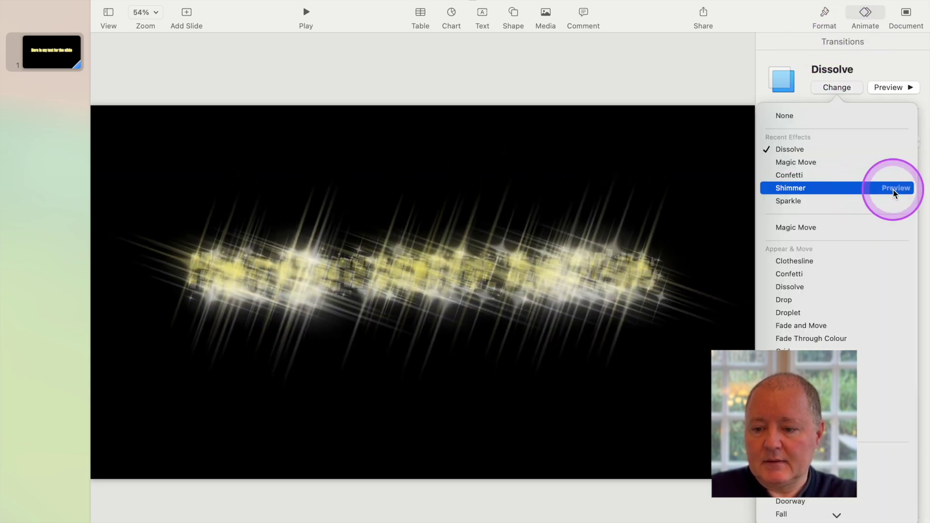
click(894, 202)
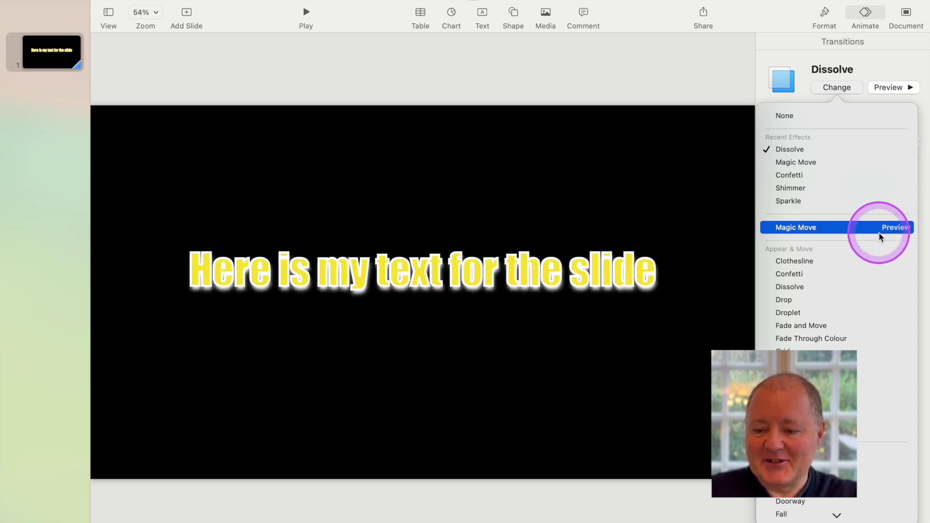
scroll(867, 264, down, 3)
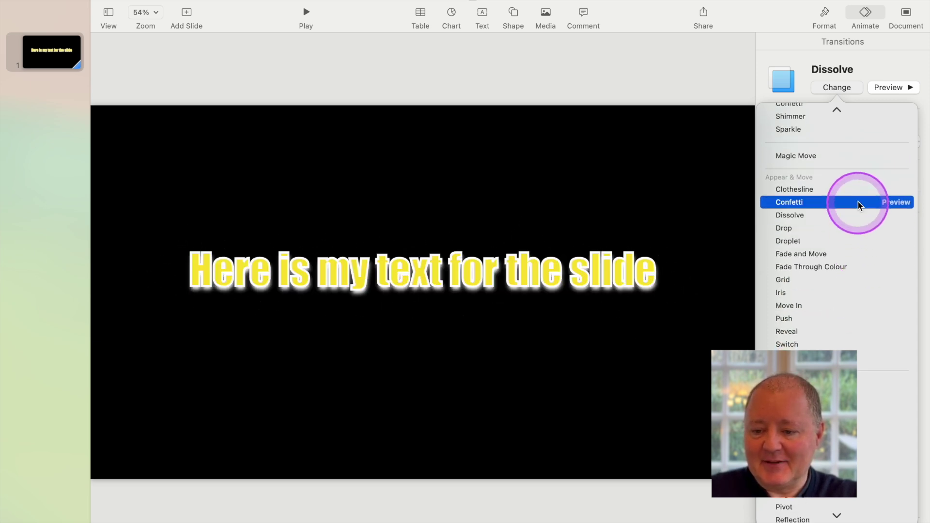
click(895, 229)
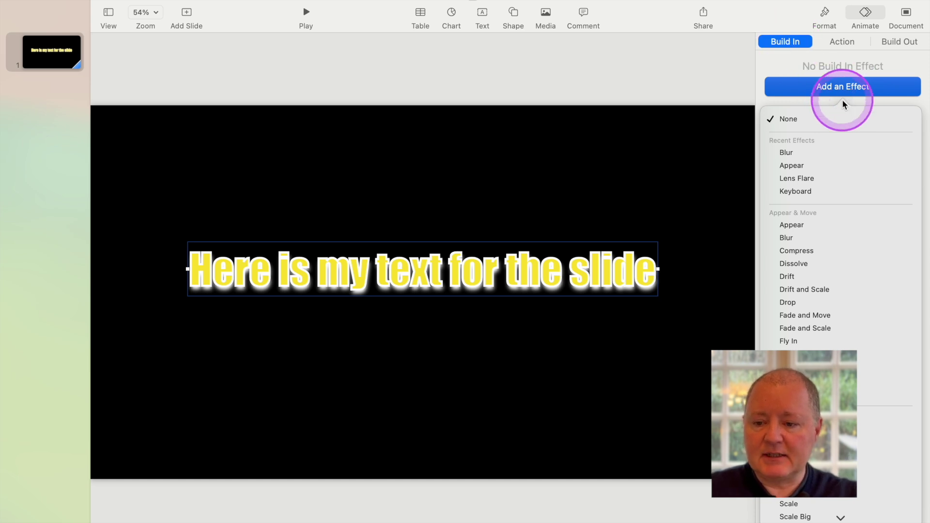
Build the title text in with a 3-second Keyboard effect
click(802, 192)
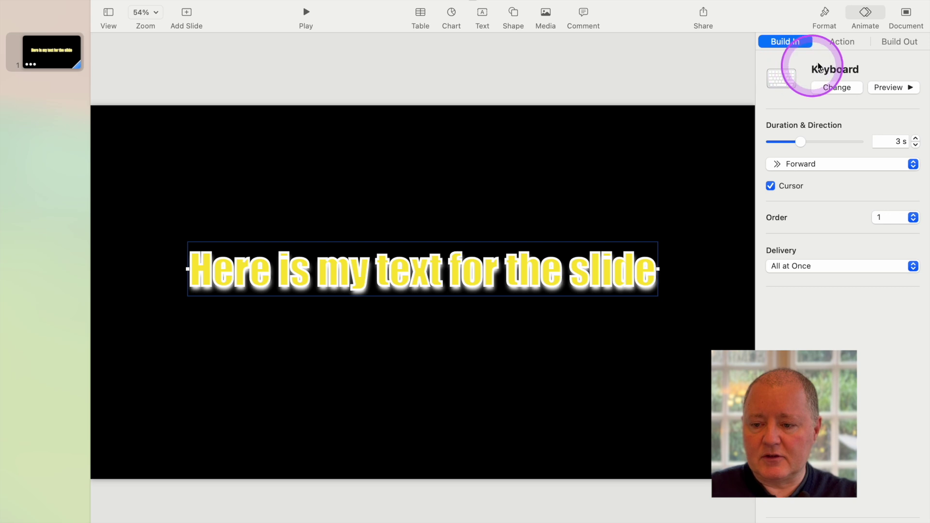
click(845, 43)
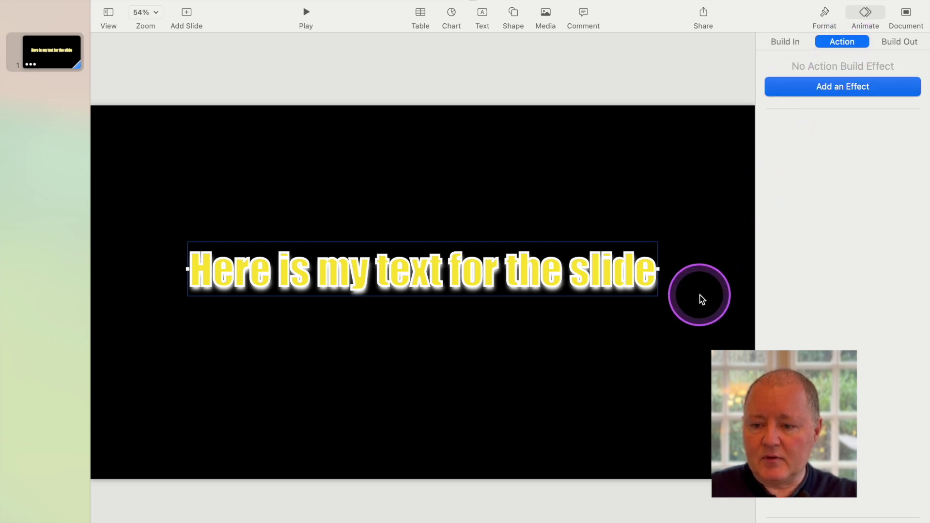
Add a Bounce action to the title text, then list the Build Out effects
click(839, 87)
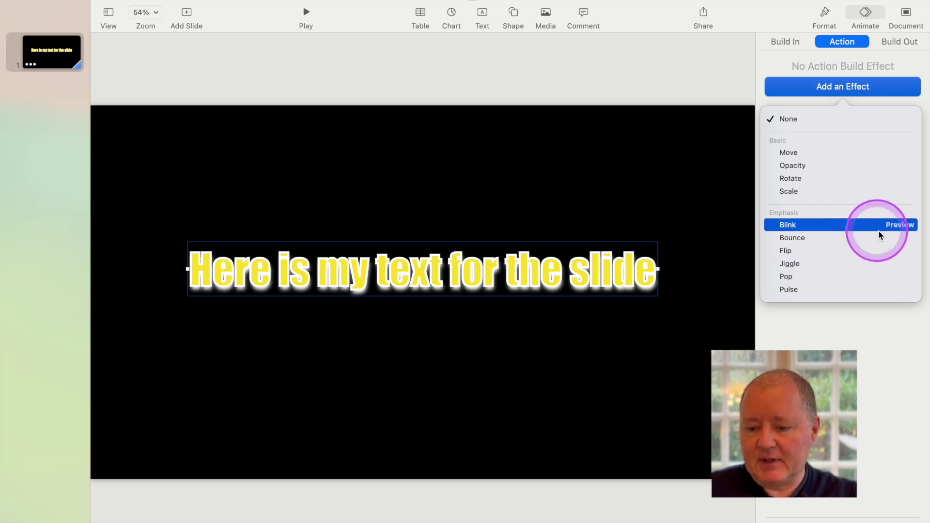
click(800, 238)
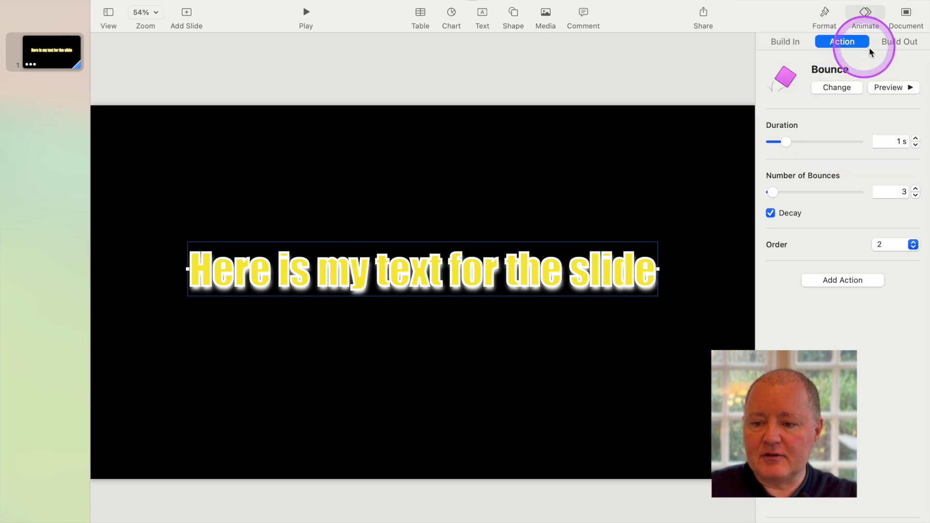
click(901, 42)
click(841, 89)
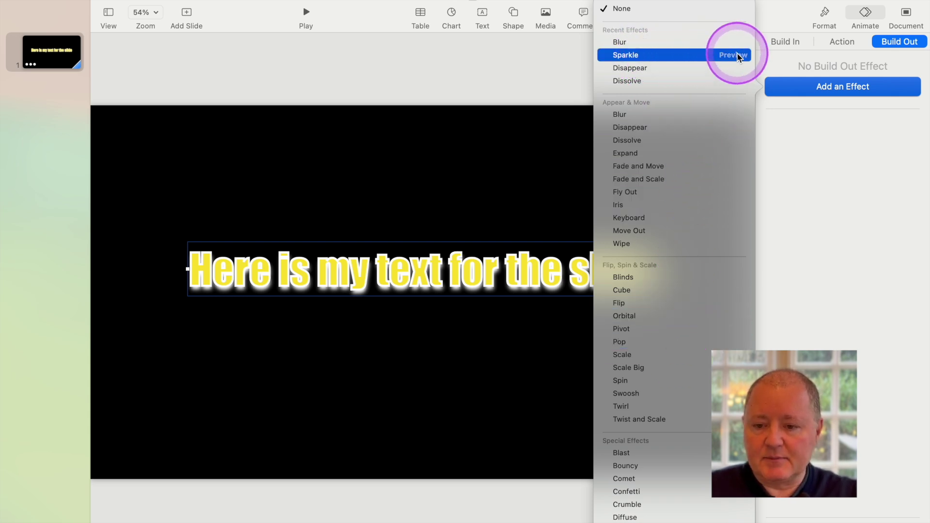
Apply a 2 s Sparkle build-out, keeping its direction Left to Right
click(626, 56)
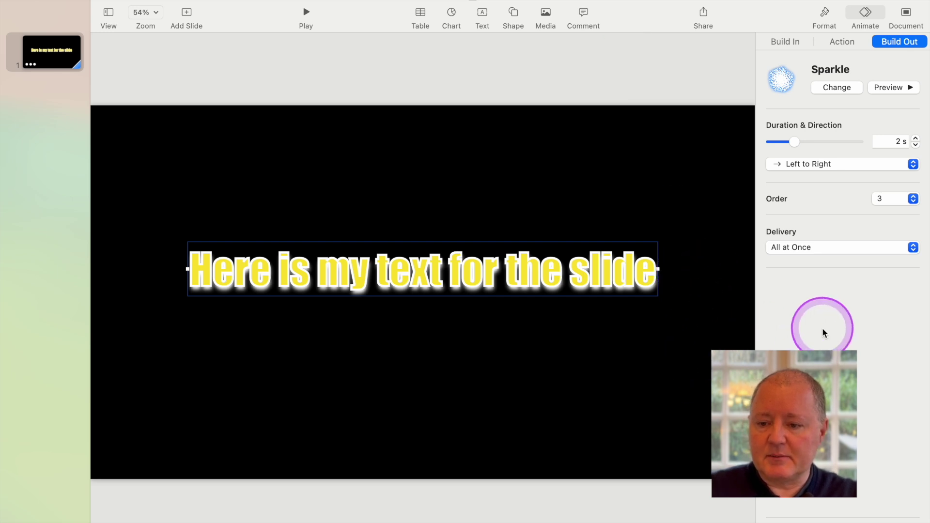
click(913, 165)
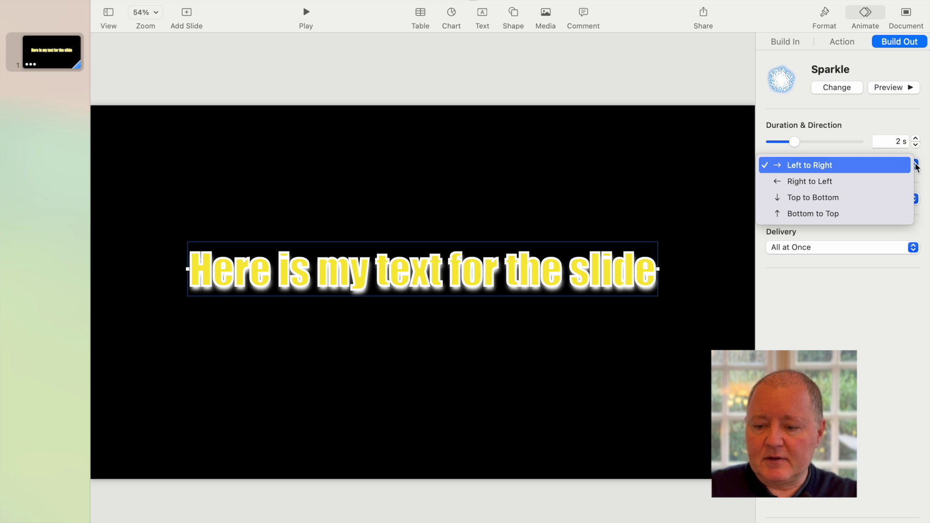
click(841, 336)
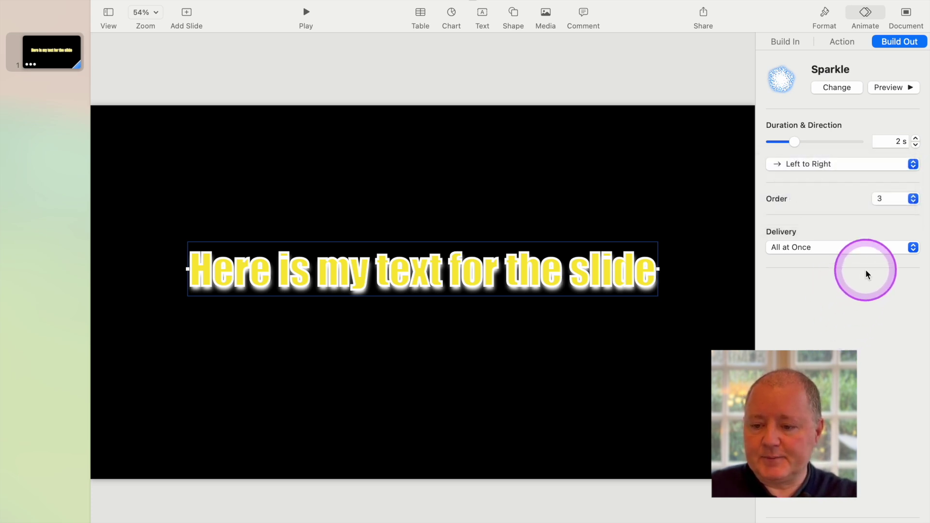
In Build Order, set the Keyboard build to start after the transition
click(836, 520)
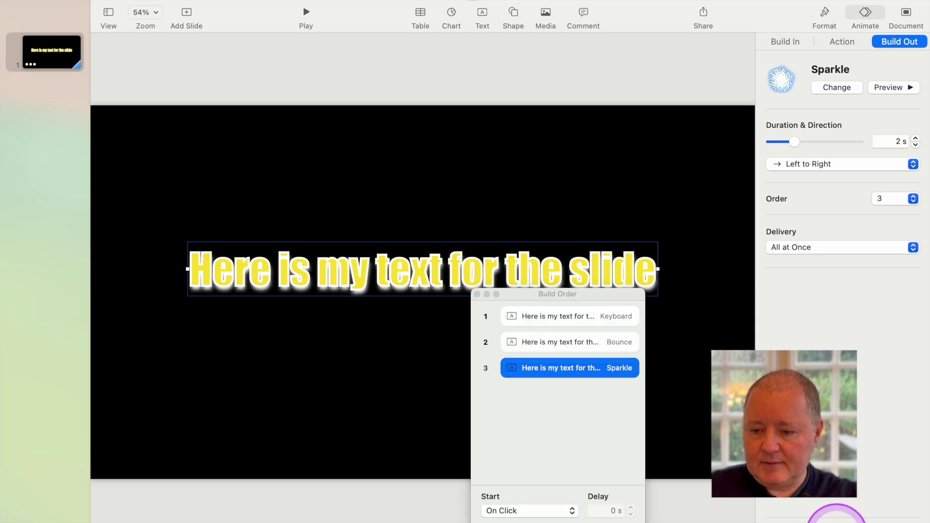
click(577, 317)
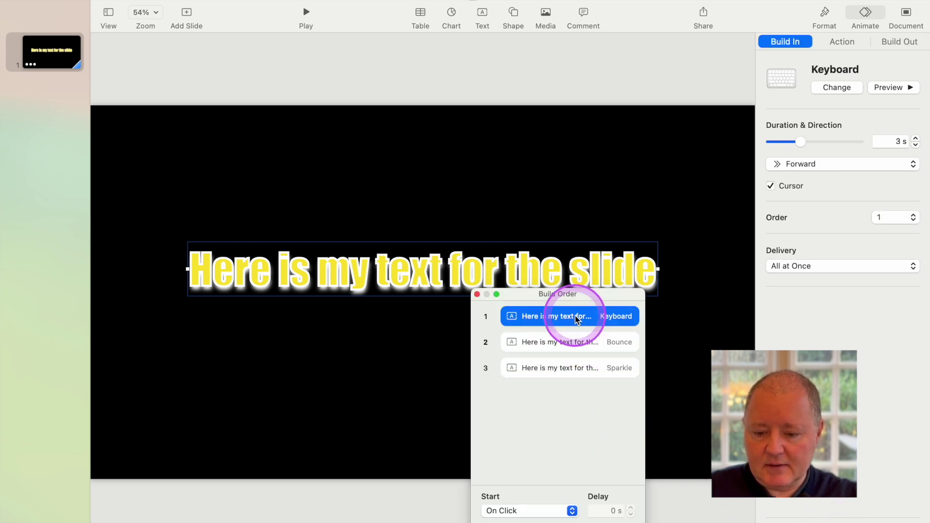
click(476, 294)
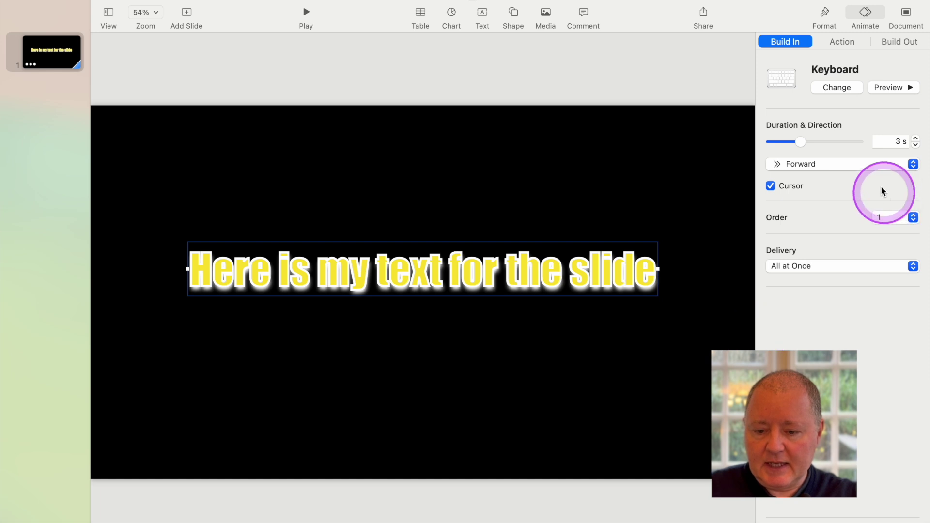
click(851, 520)
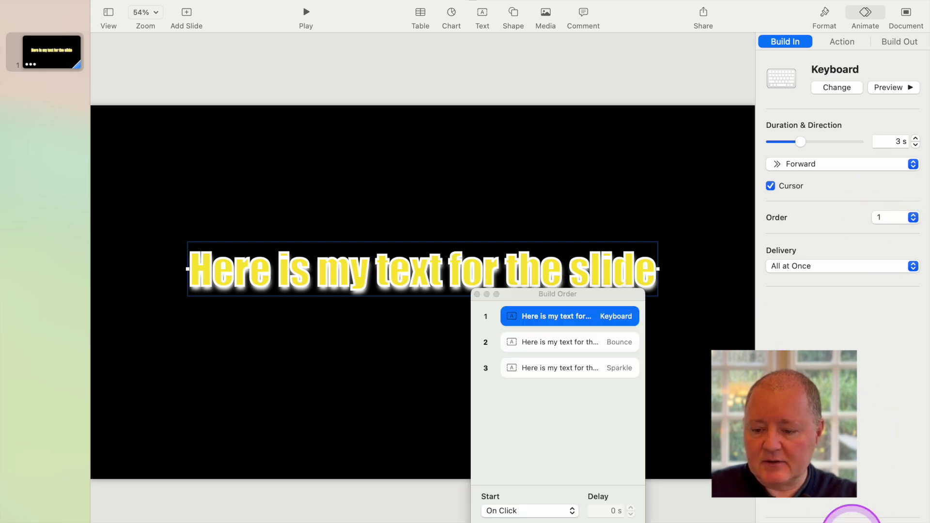
click(556, 321)
click(572, 510)
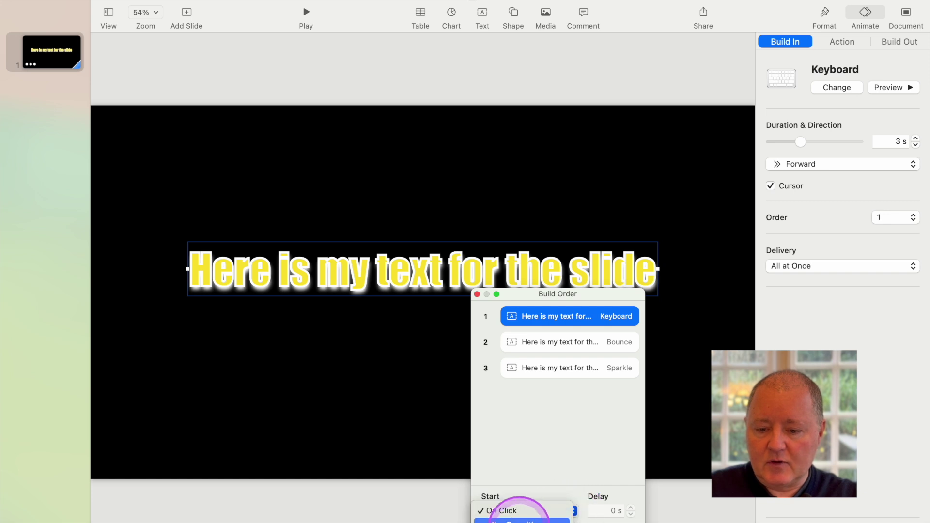
click(516, 520)
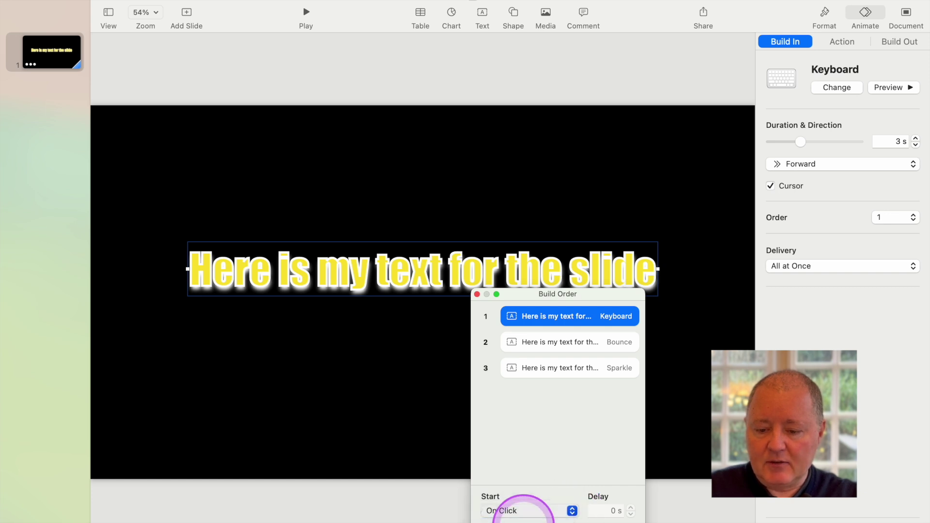
Make Bounce start after build 1 and Sparkle after build 2, then close Build Order
click(603, 341)
click(573, 510)
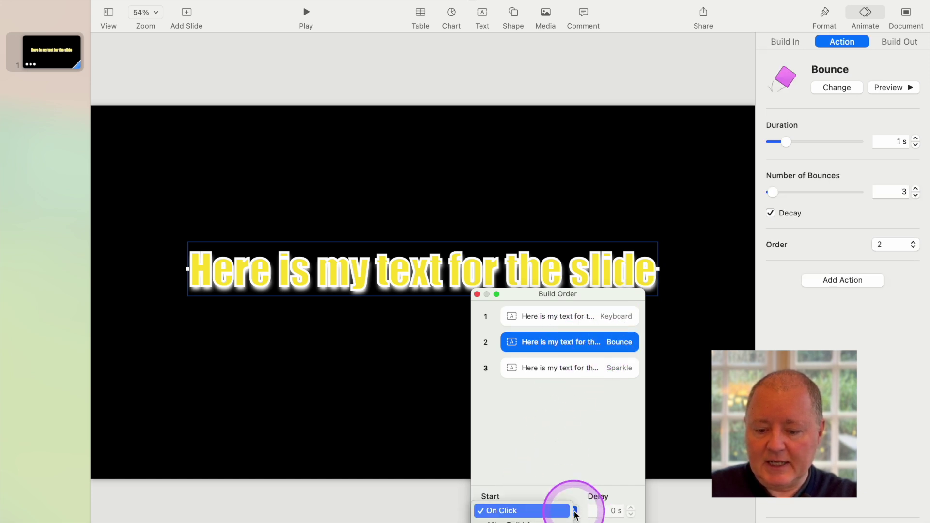
click(514, 521)
click(575, 362)
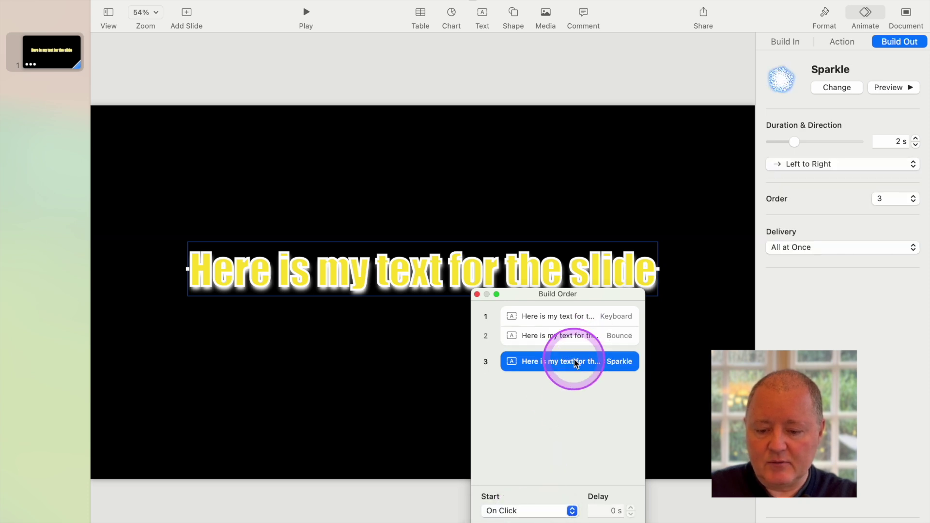
click(571, 510)
click(526, 520)
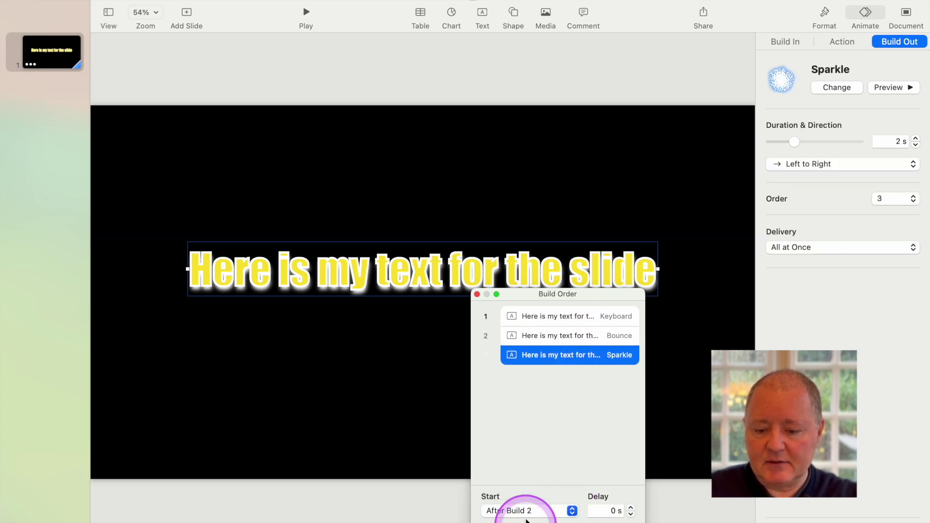
click(477, 295)
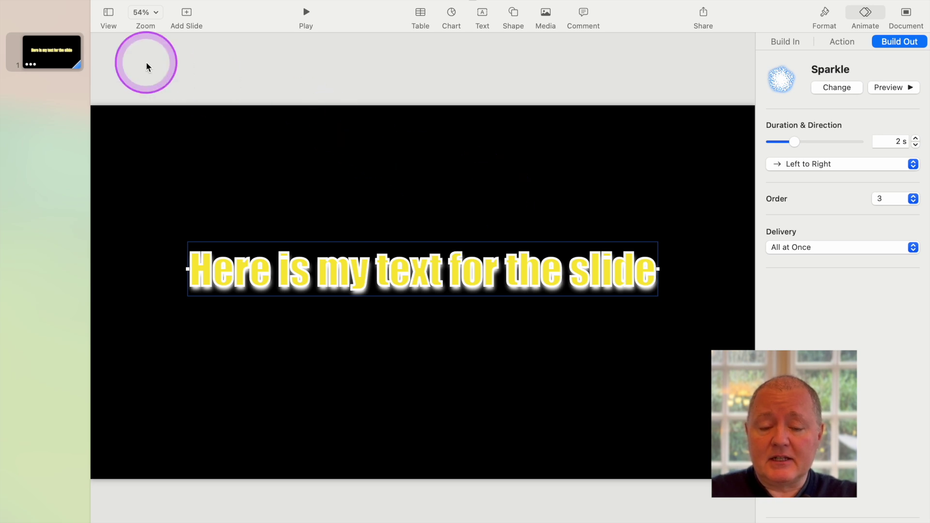
Open Keynote's File menu to show Save, Export To and Print
click(89, 1)
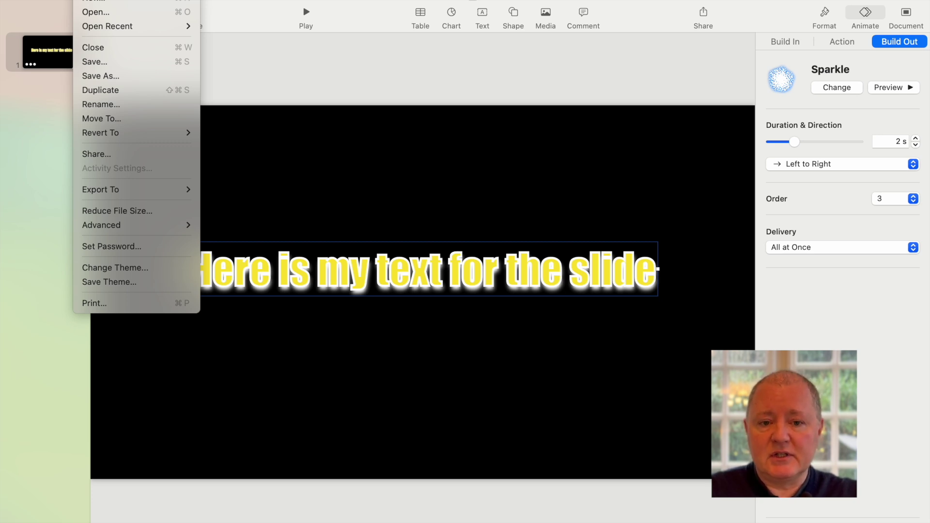
Export the Keynote presentation as a 1920×1080, 30 FPS Apple ProRes 4444 movie with transparent backgrounds
mouse_move(110, 194)
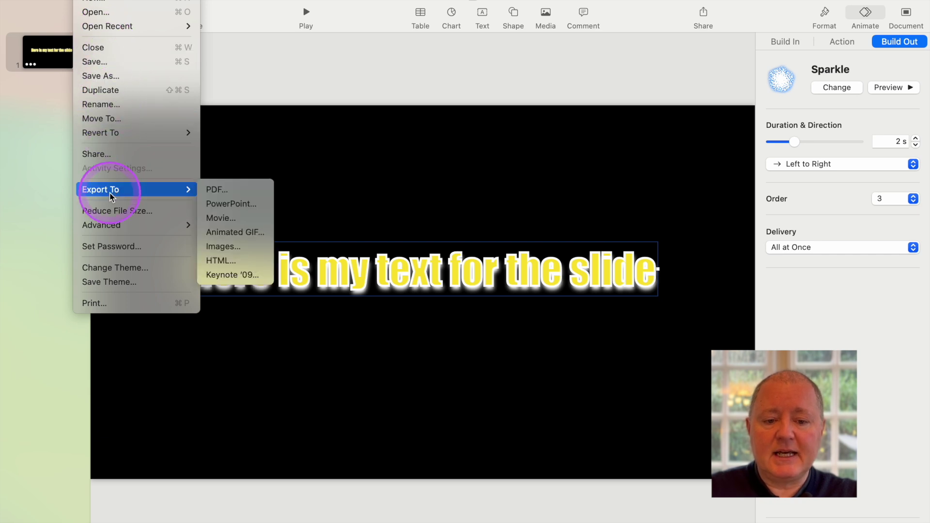
click(220, 219)
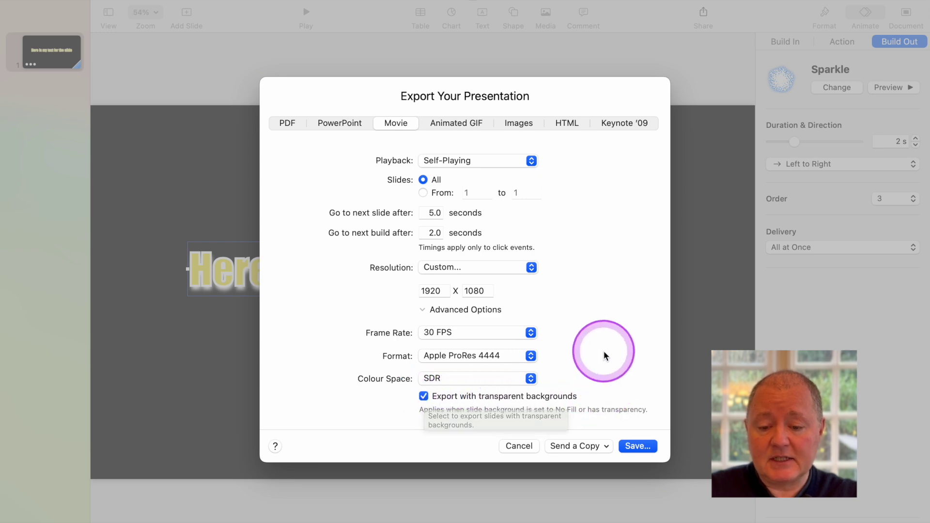
click(638, 446)
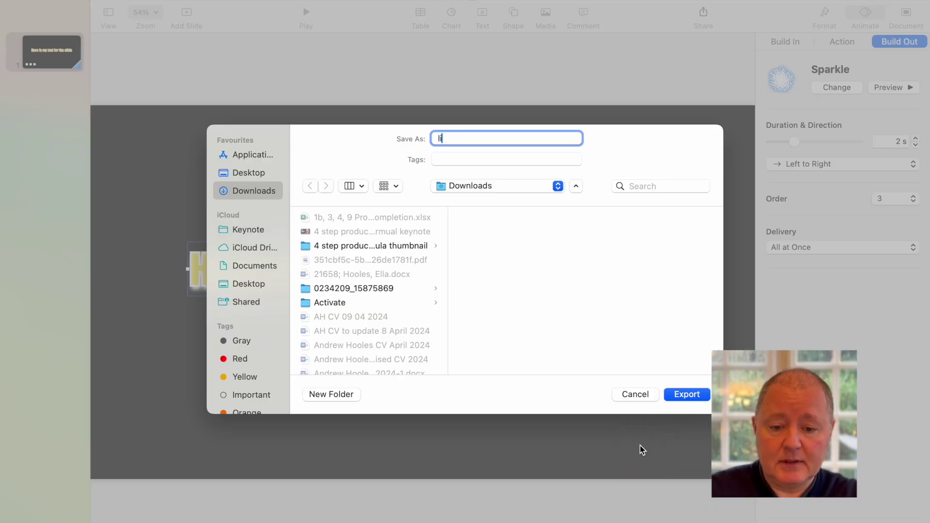
Name the movie 'click file' and export it to Downloads
text(lick)
key(BackSpace)
key(BackSpace)
key(BackSpace)
key(BackSpace)
text(click file)
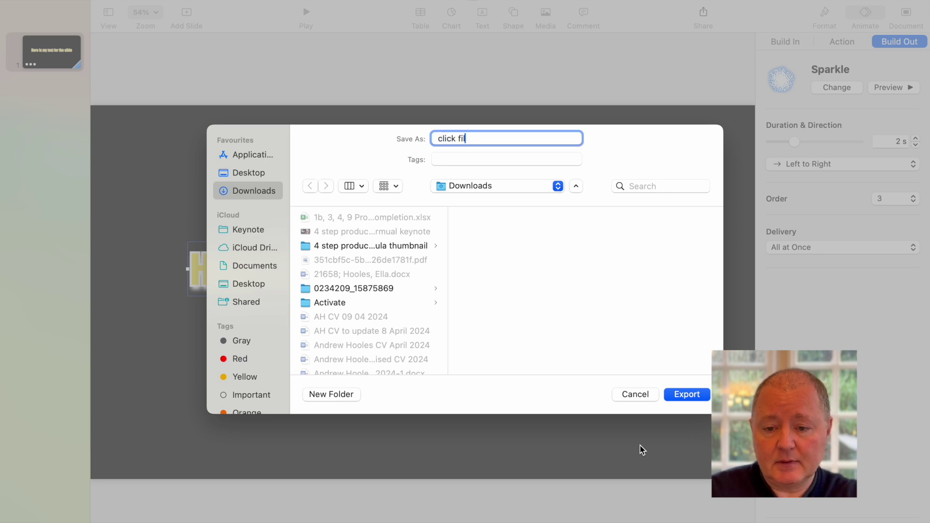
click(686, 396)
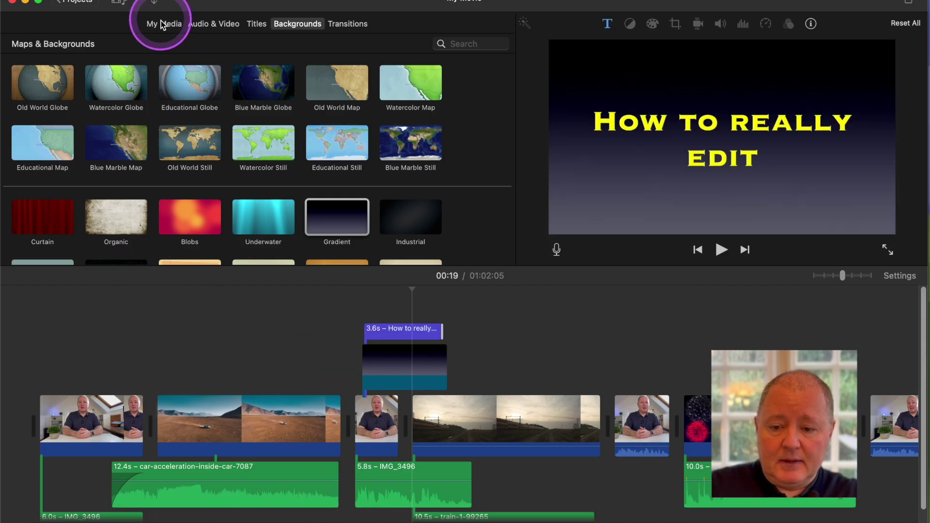
Import the 'click file' movie from Finder Recents into iMovie's My Media as an 8.0s clip
click(161, 24)
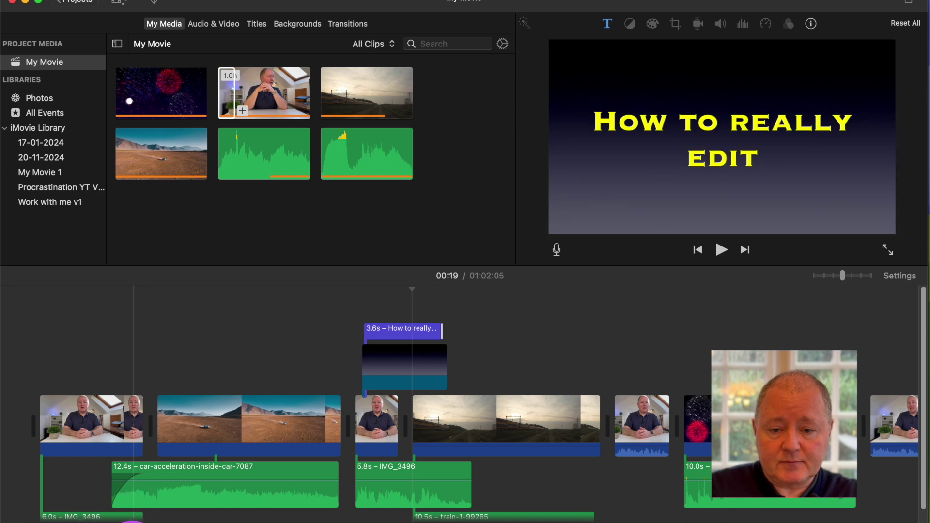
click(90, 514)
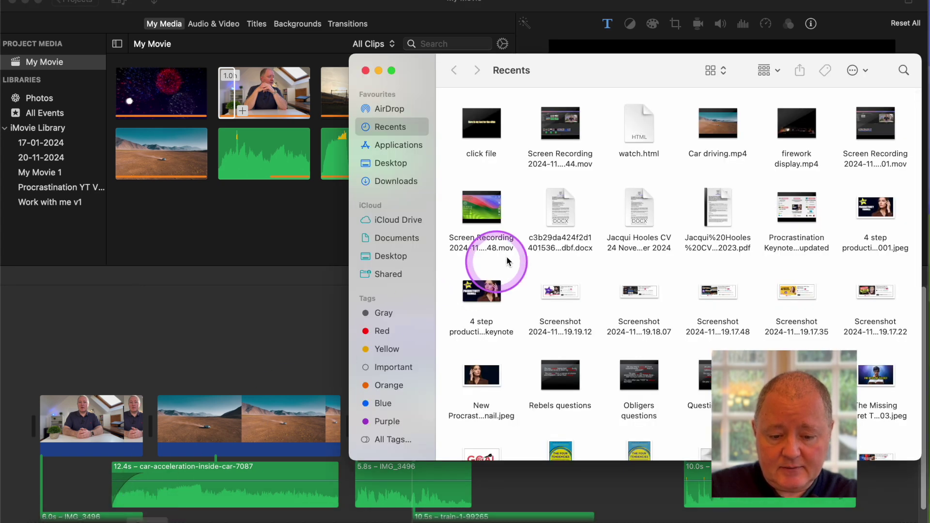
mouse_move(491, 130)
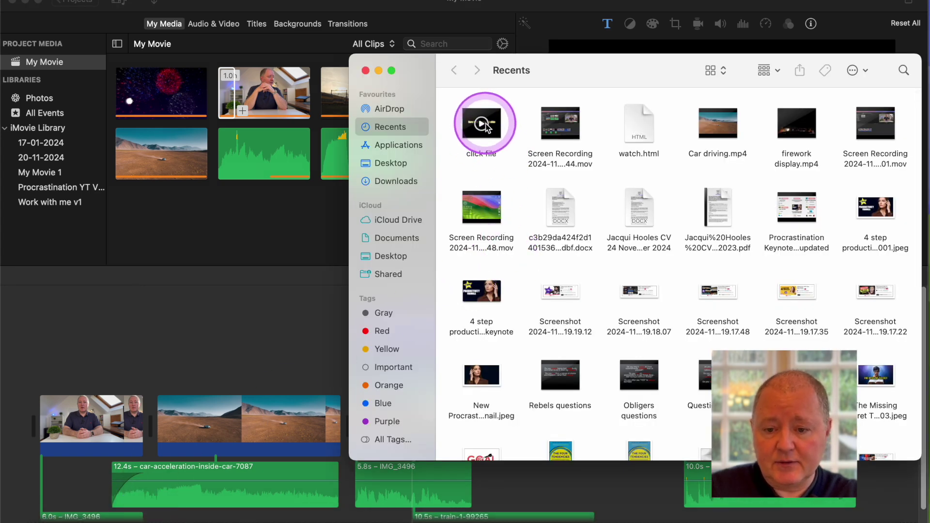
drag(484, 126, 213, 214)
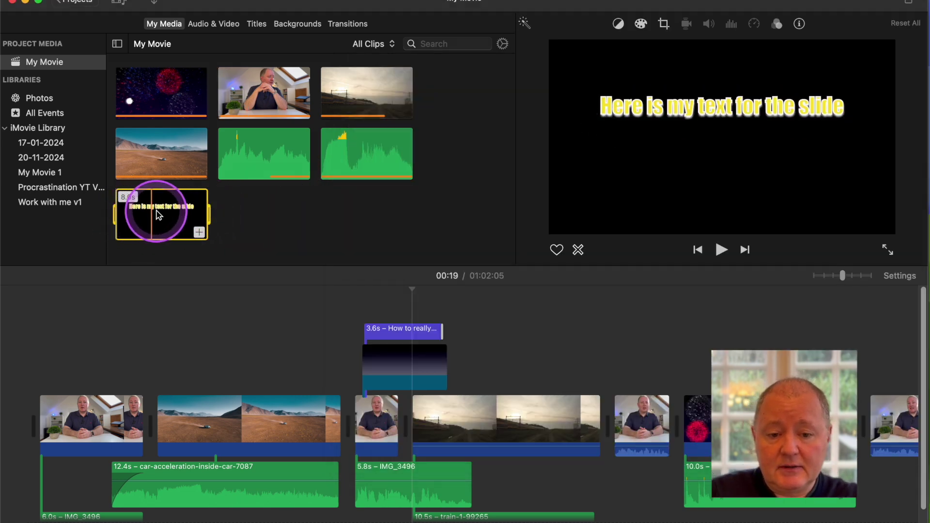
Place the 'click file' clip as a cutaway above the opening clips and trim its start to 7.4s
click(362, 291)
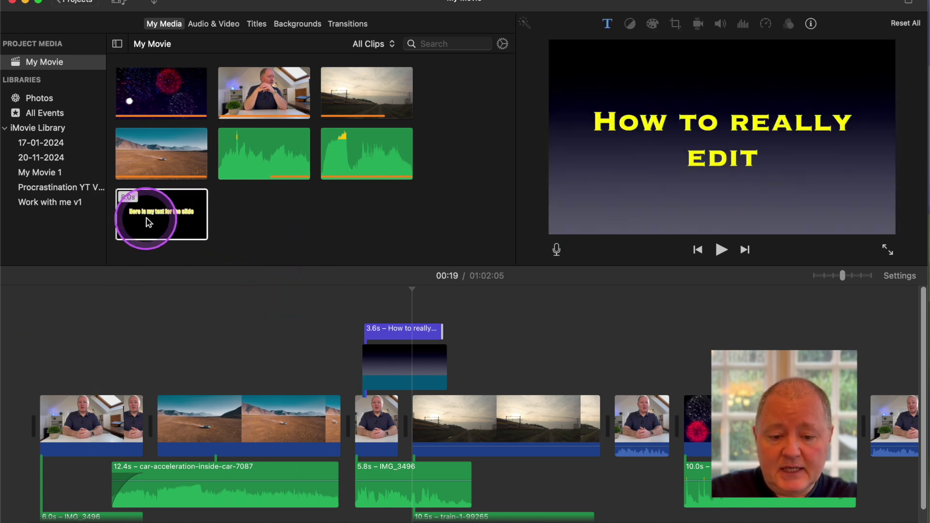
drag(160, 213, 38, 367)
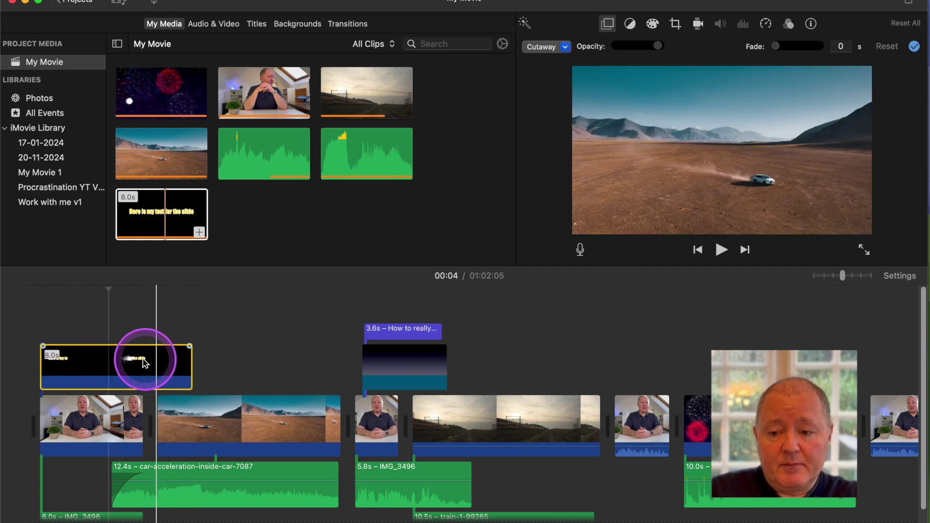
drag(42, 357, 53, 362)
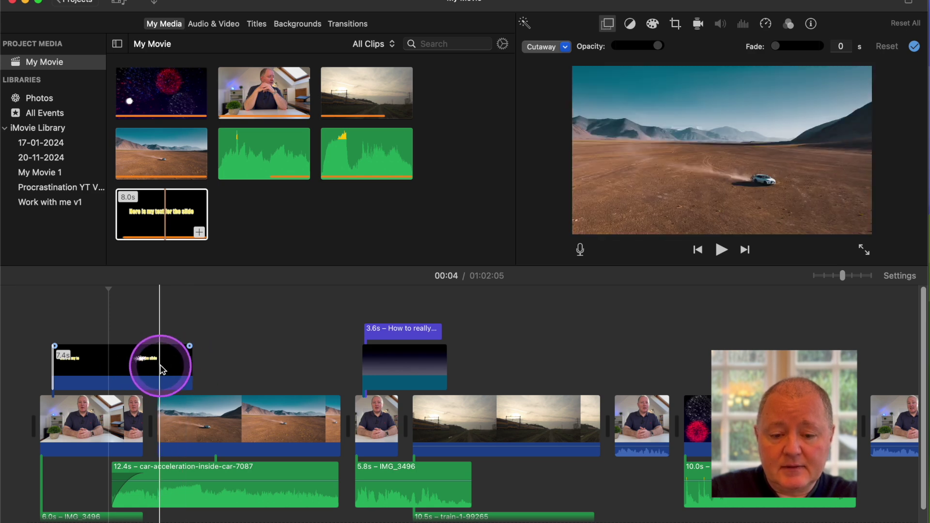
click(115, 359)
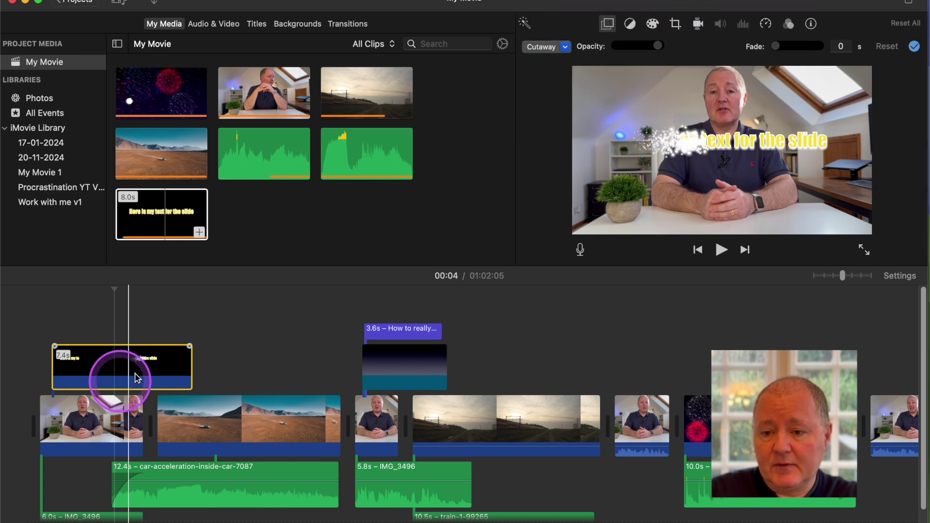
click(151, 368)
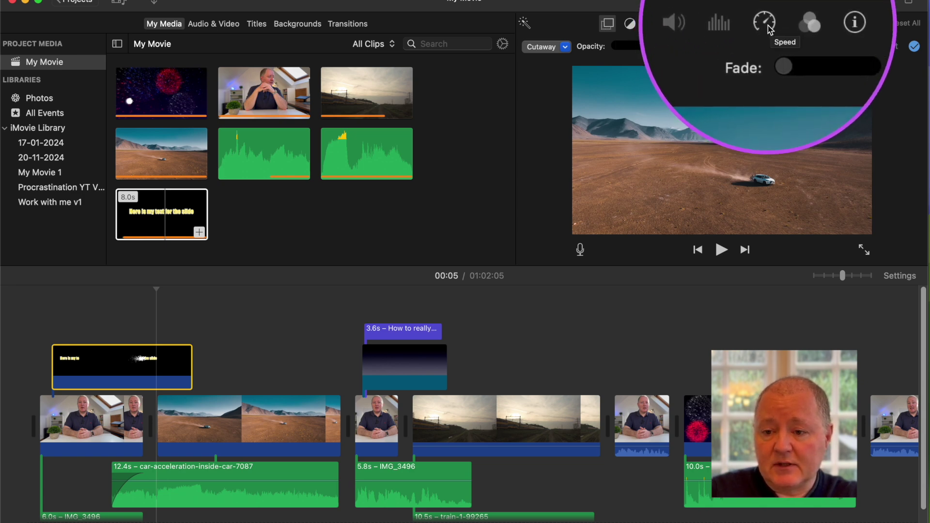
Set the title cutaway to a custom speed of 150%, shortening it to 4.9s
click(769, 28)
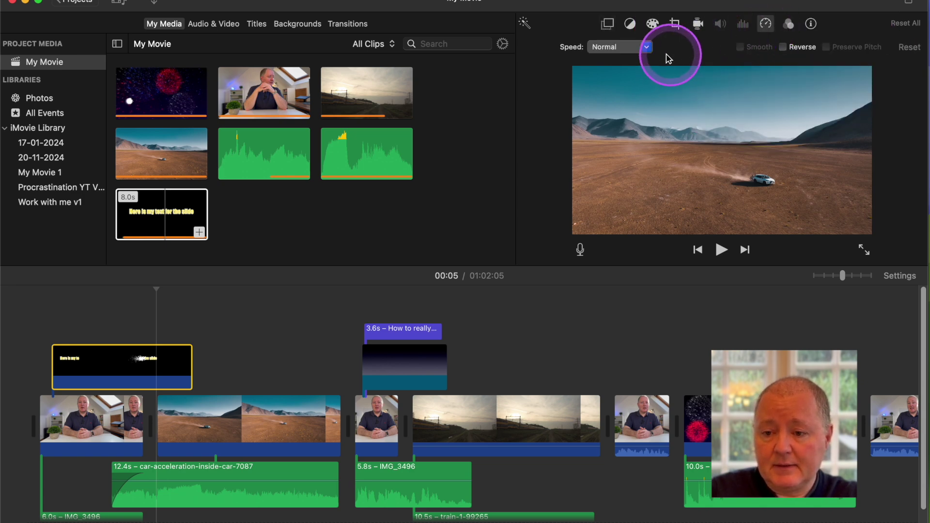
click(647, 48)
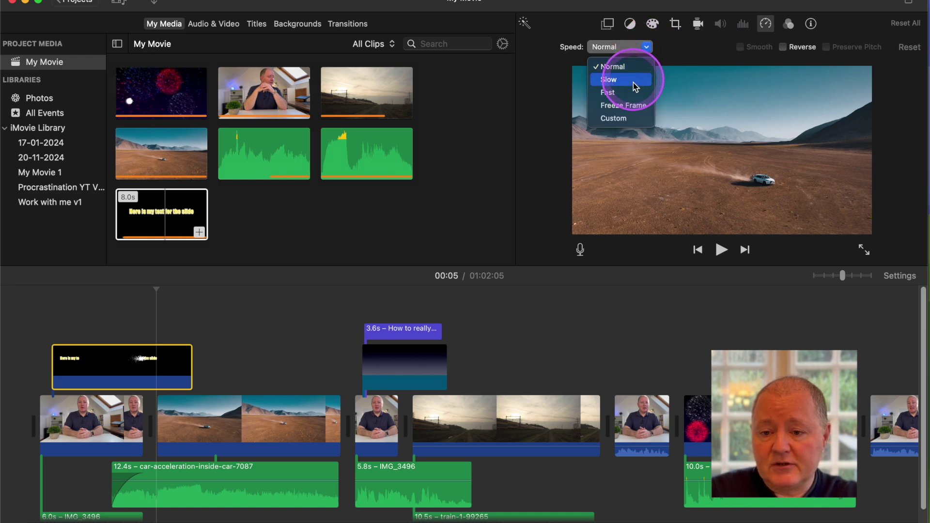
click(623, 119)
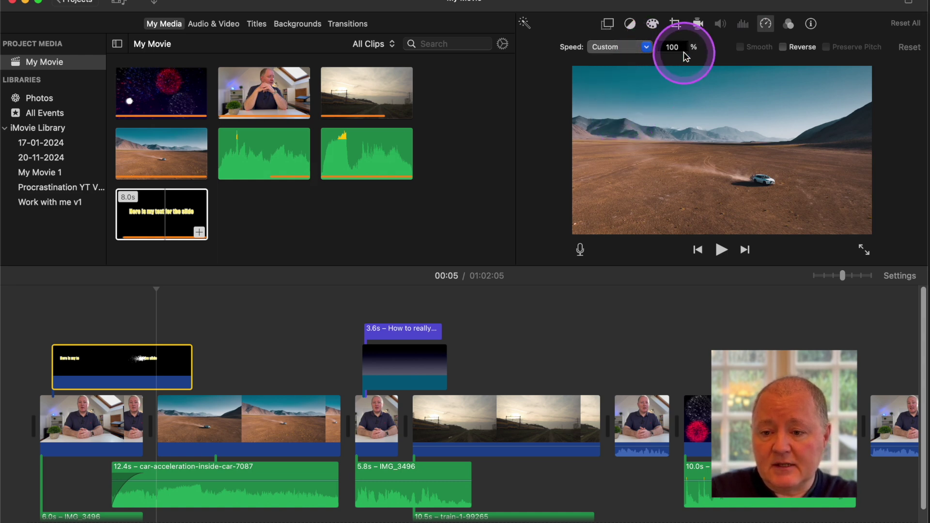
drag(683, 46, 660, 47)
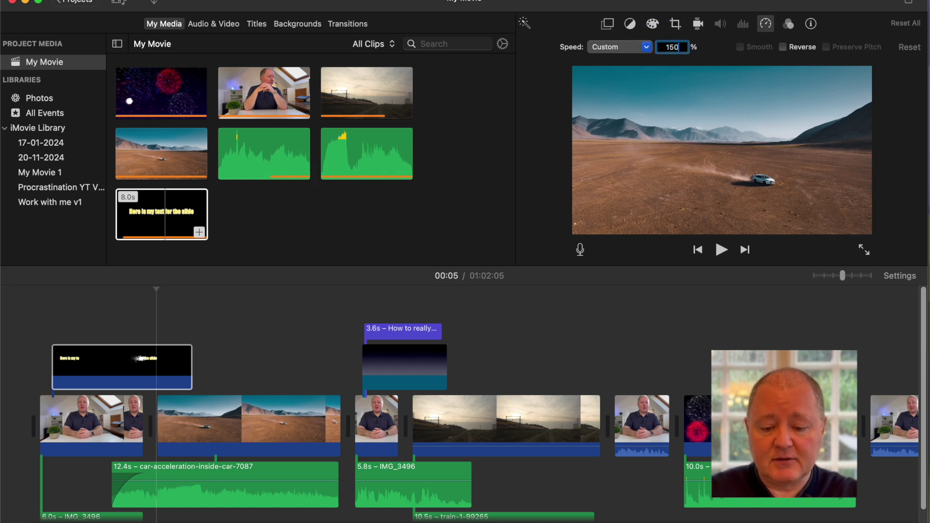
text(150)
key(Return)
click(65, 368)
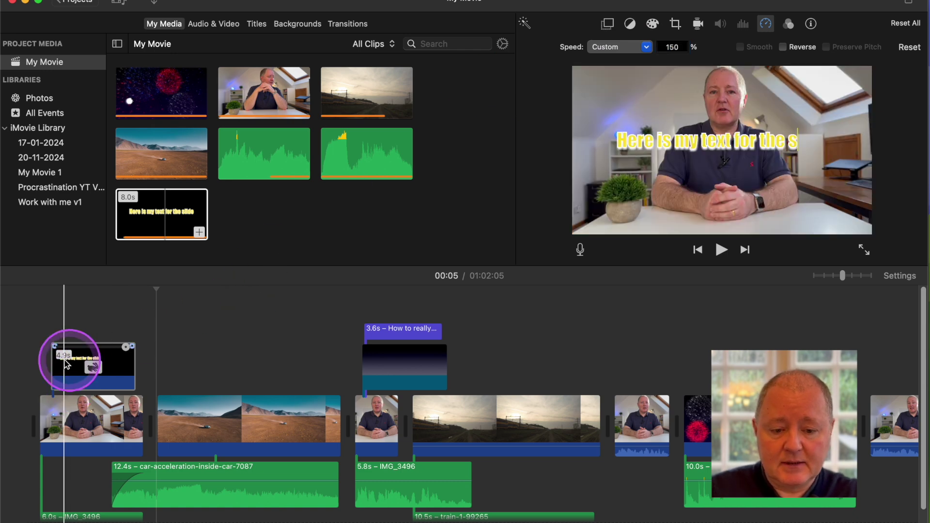